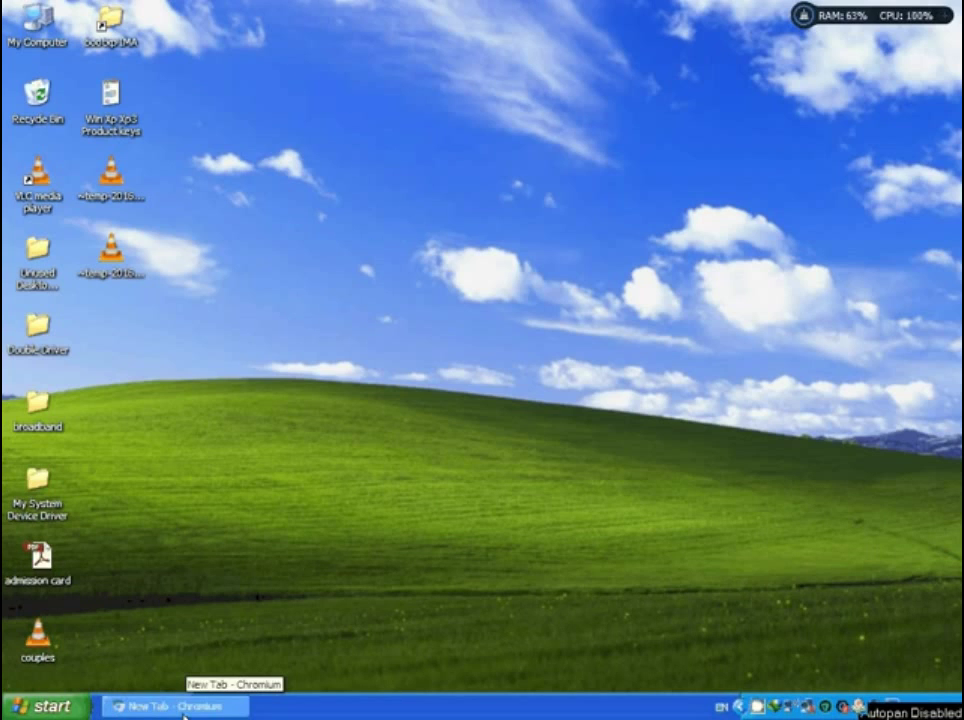
pyautogui.click(183, 708)
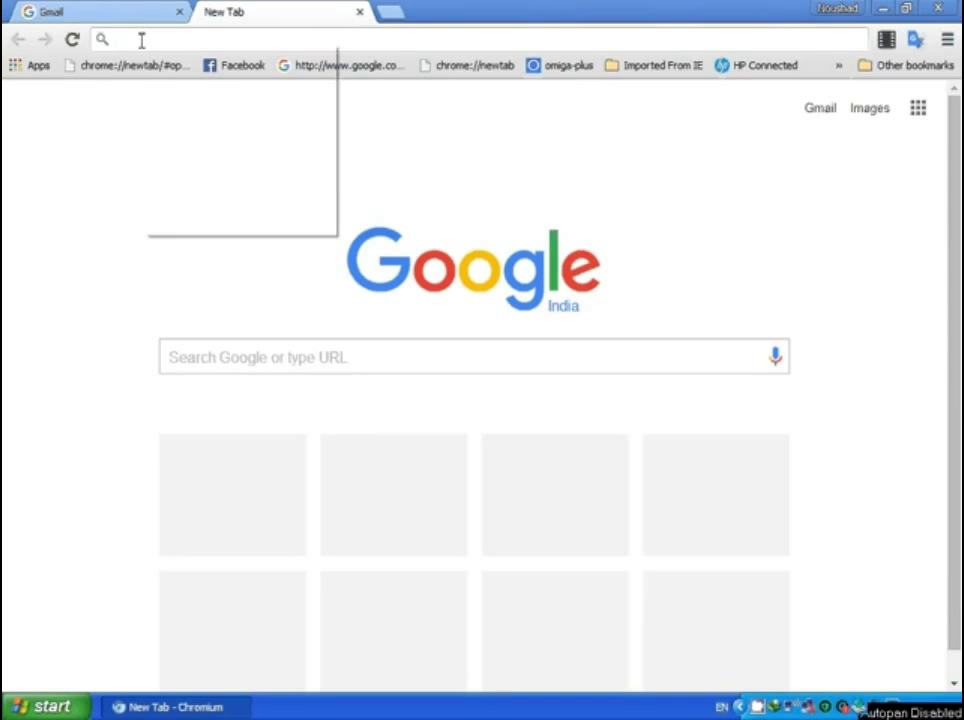
pyautogui.click(178, 124)
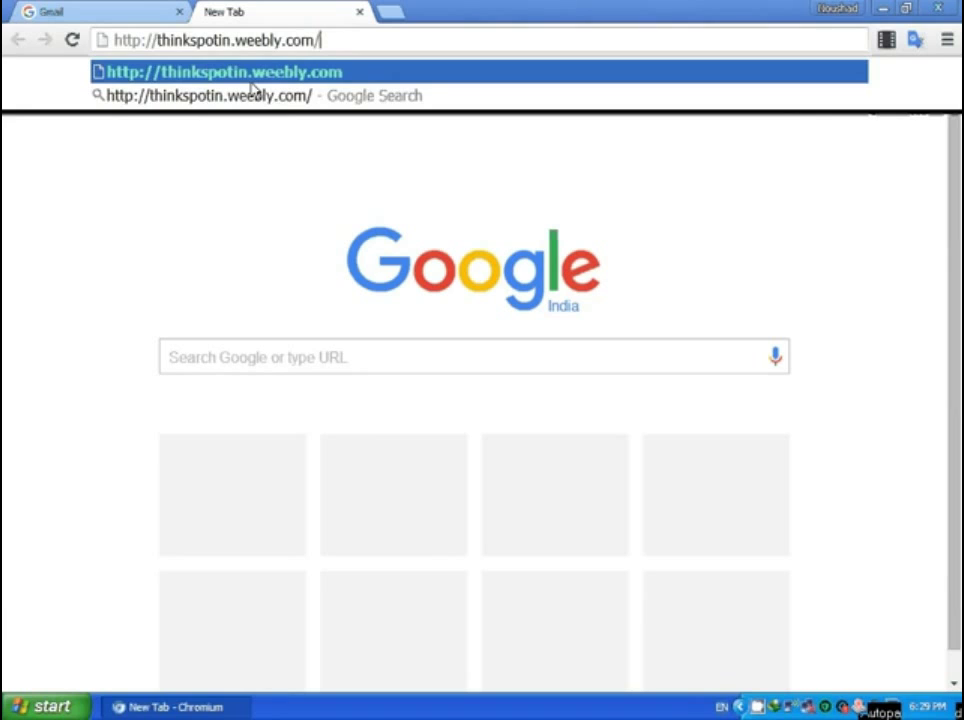
pyautogui.press('Return')
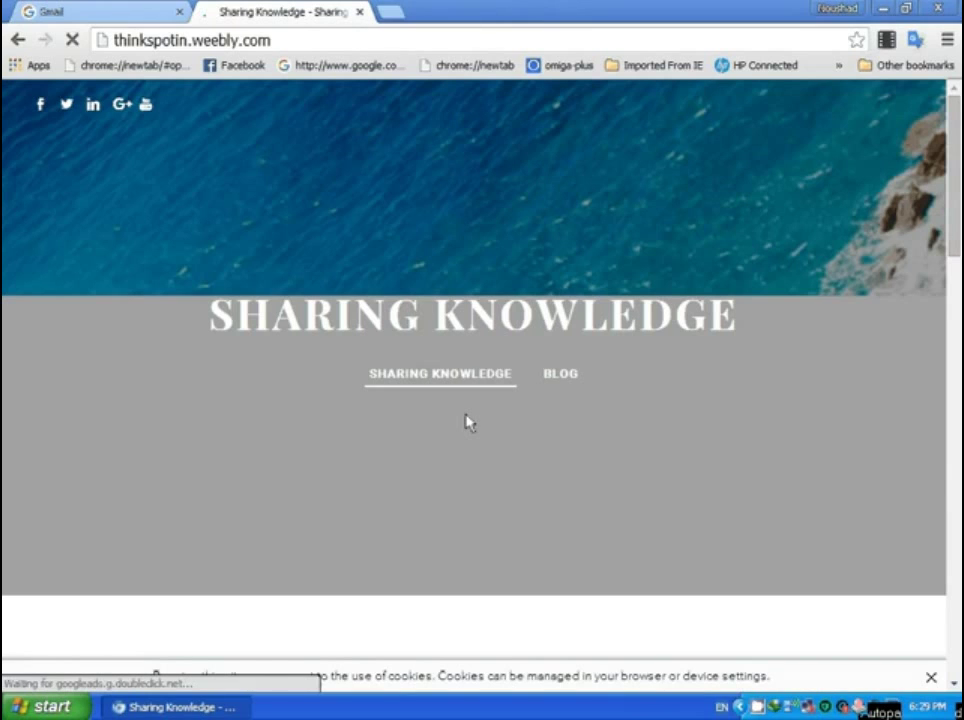
# - Look through the Sharing Knowledge home page, including its introduction, forms and list of downloadable files
pyautogui.scroll(-5, 466, 422)
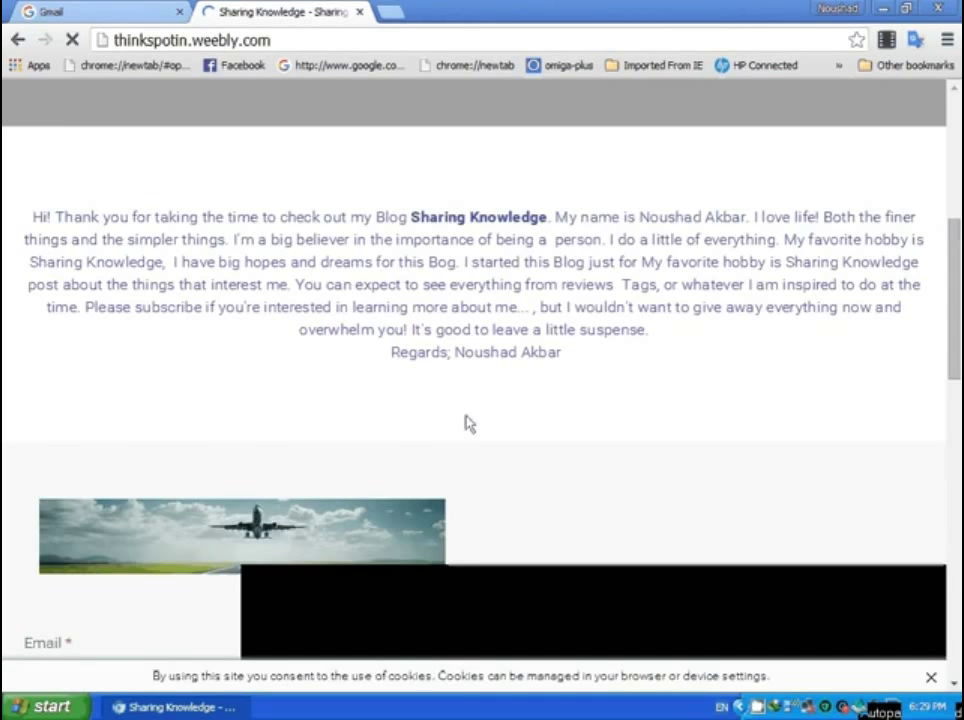
pyautogui.scroll(-10, 469, 423)
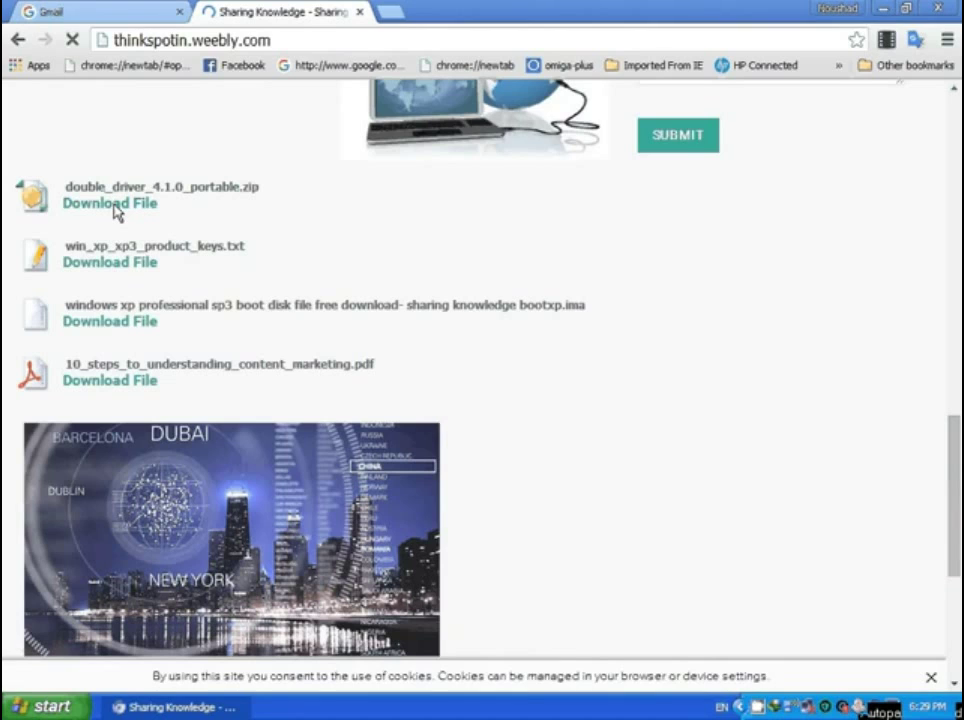
pyautogui.scroll(5, 255, 232)
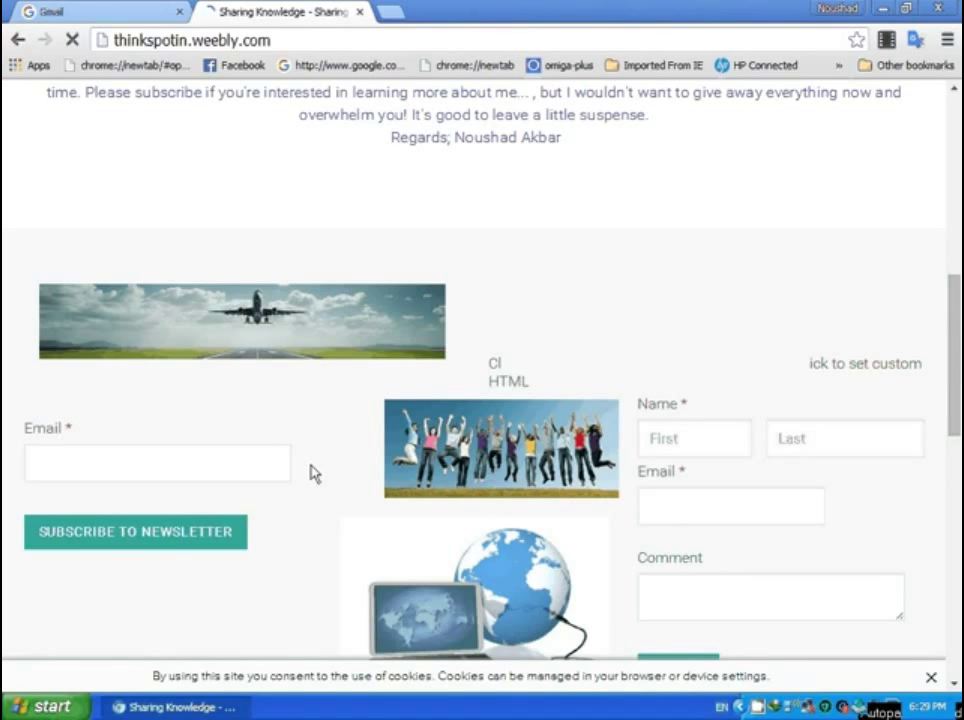
pyautogui.scroll(-10, 312, 474)
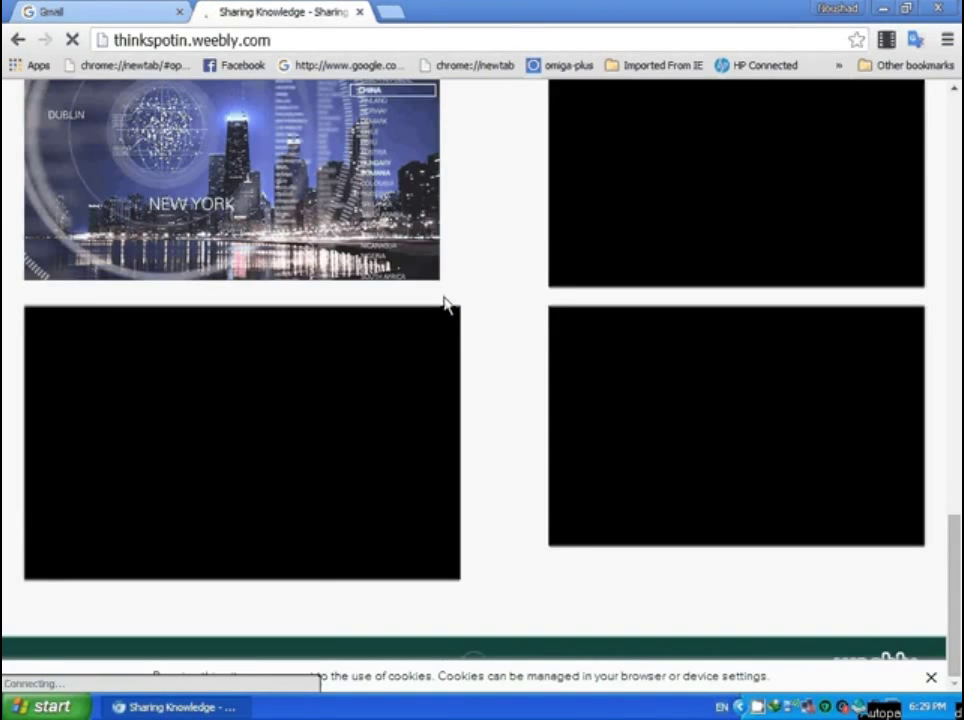
pyautogui.scroll(3, 143, 105)
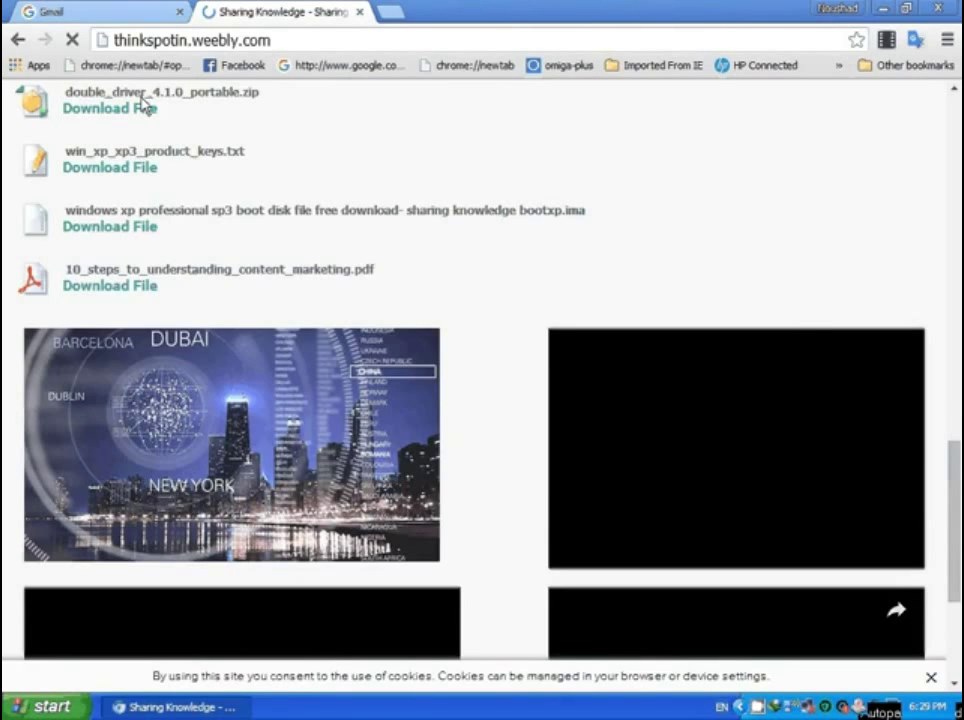
pyautogui.scroll(6, 233, 495)
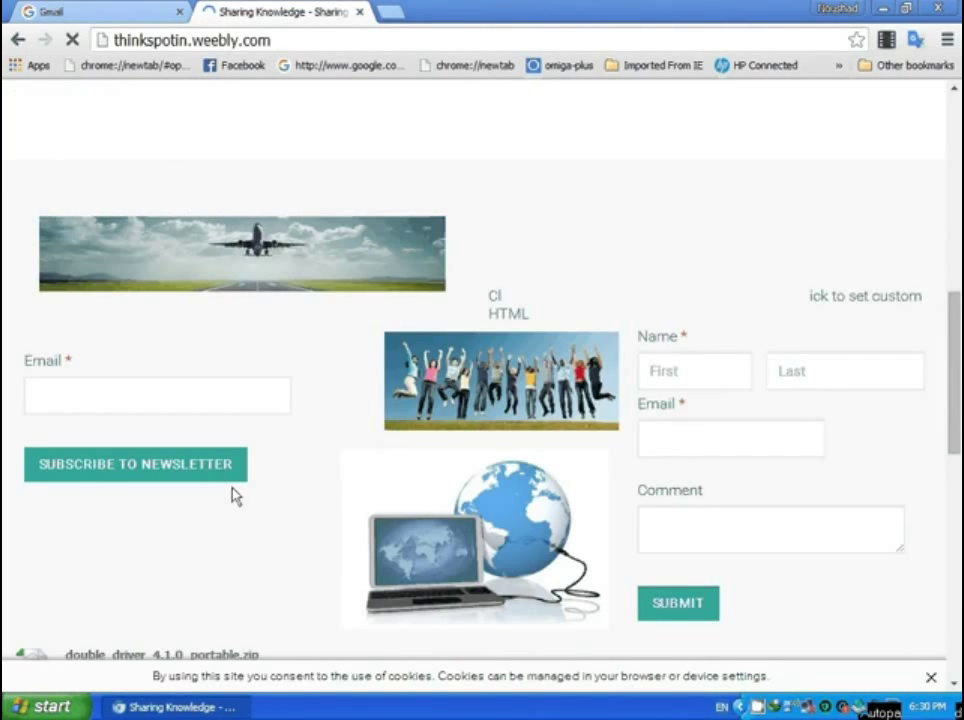
pyautogui.scroll(8, 197, 392)
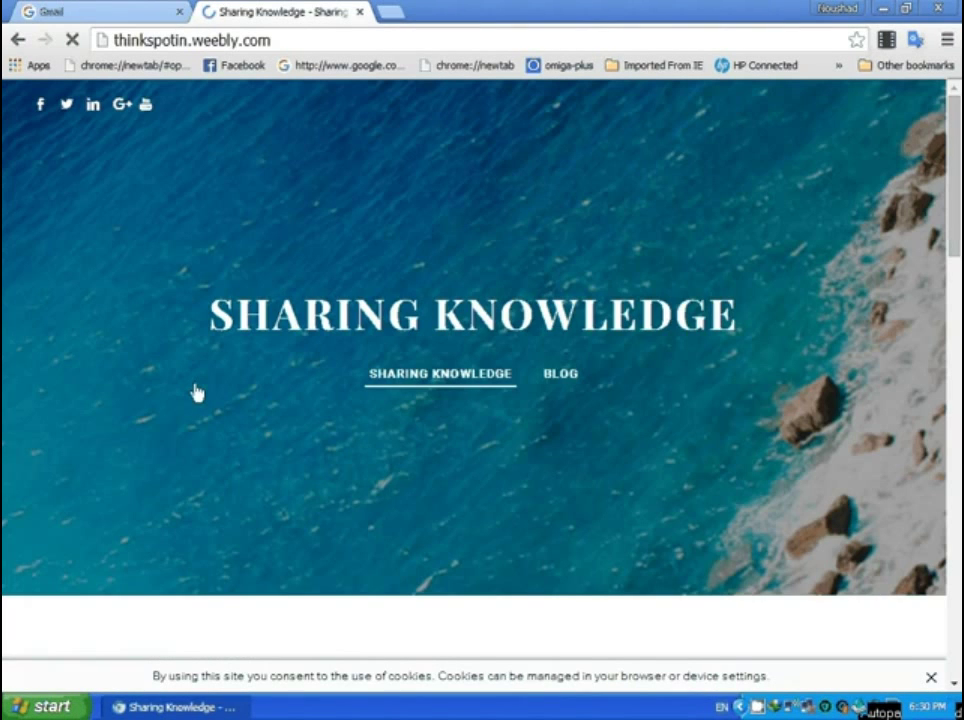
# - Download double_driver_4.1.0_portable.zip from the page's file list and dismiss the finished download's dialog
pyautogui.scroll(-8, 197, 392)
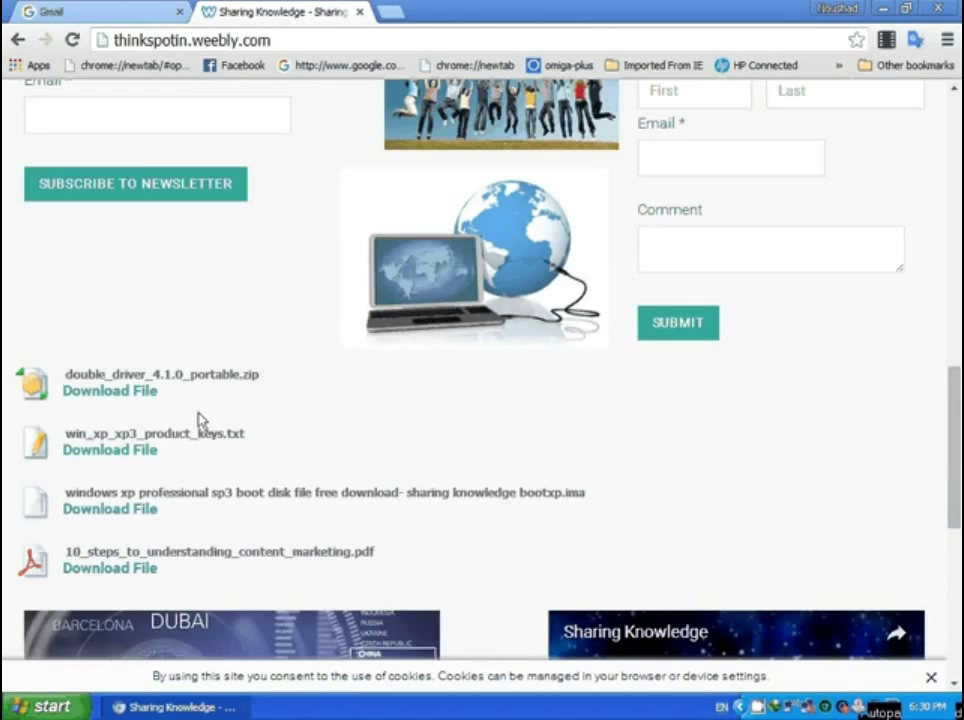
pyautogui.click(96, 397)
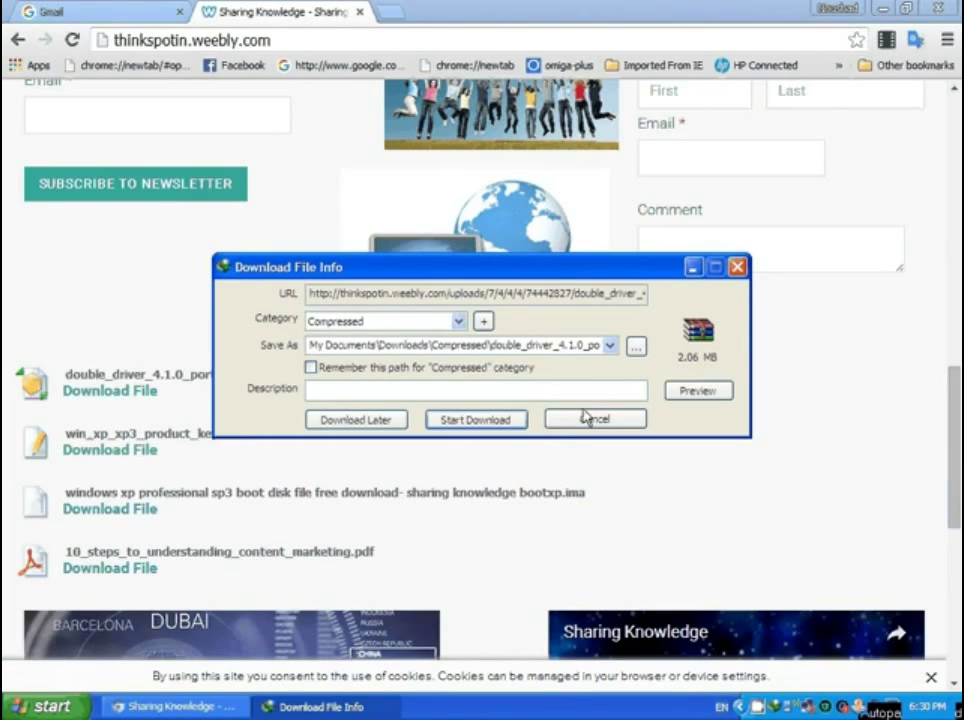
pyautogui.click(466, 421)
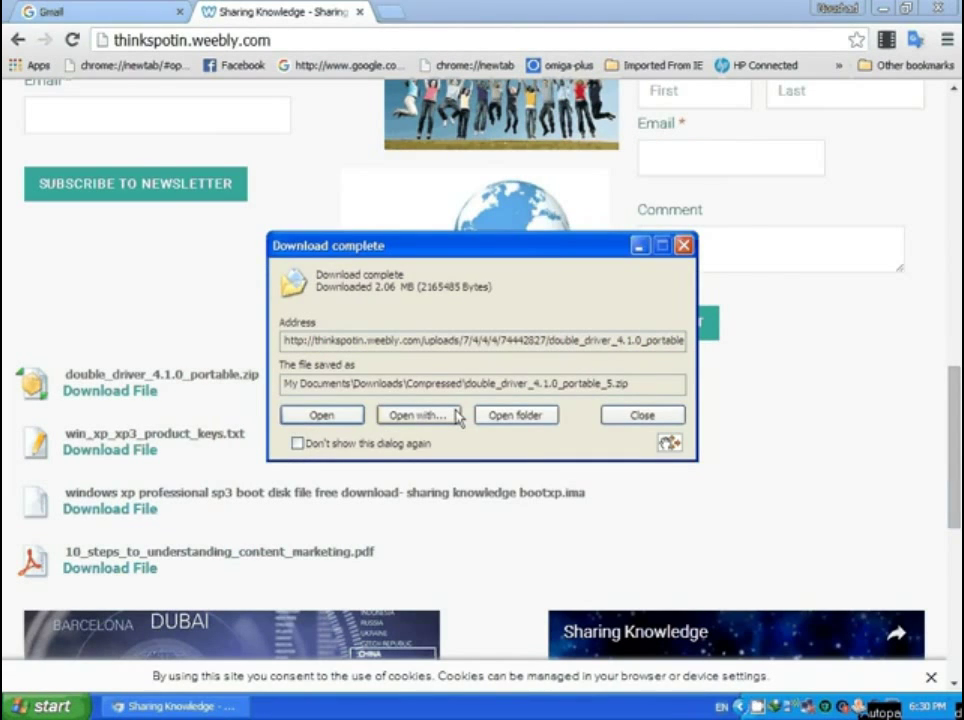
pyautogui.click(642, 416)
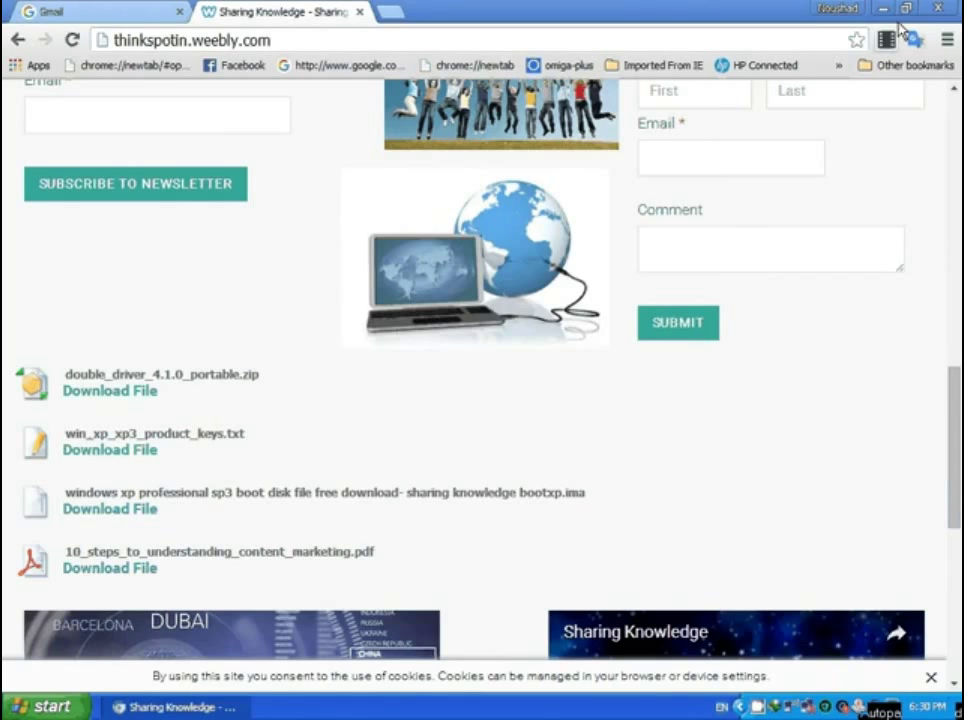
# - Open the Double Driver folder on the desktop and extract double_driver_4.1.0_portable into it, replacing all existing files
pyautogui.click(883, 9)
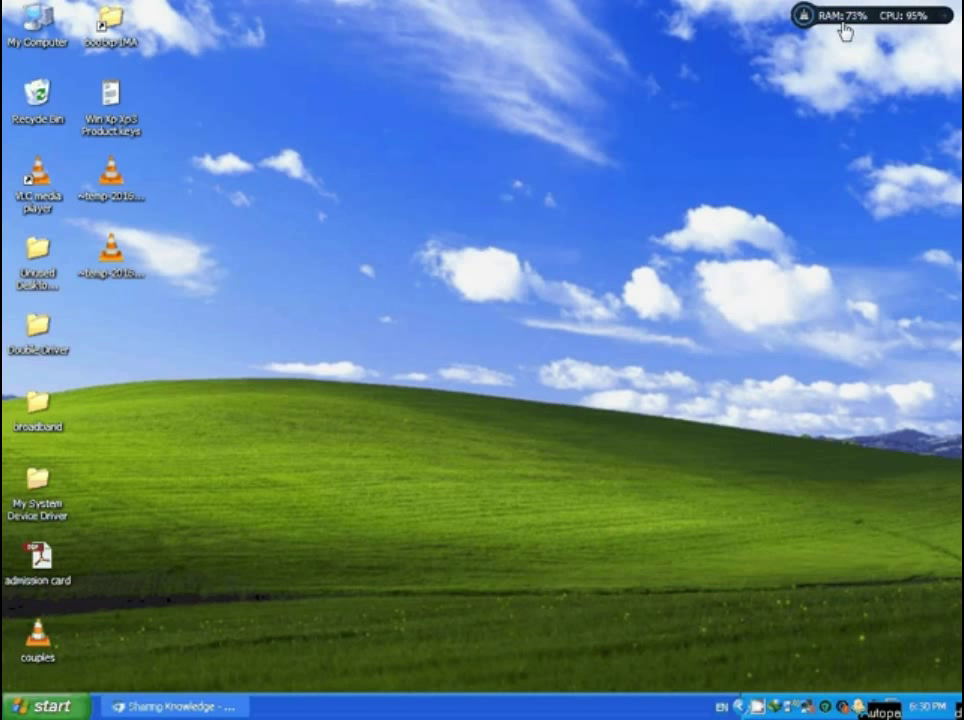
pyautogui.doubleClick(40, 340)
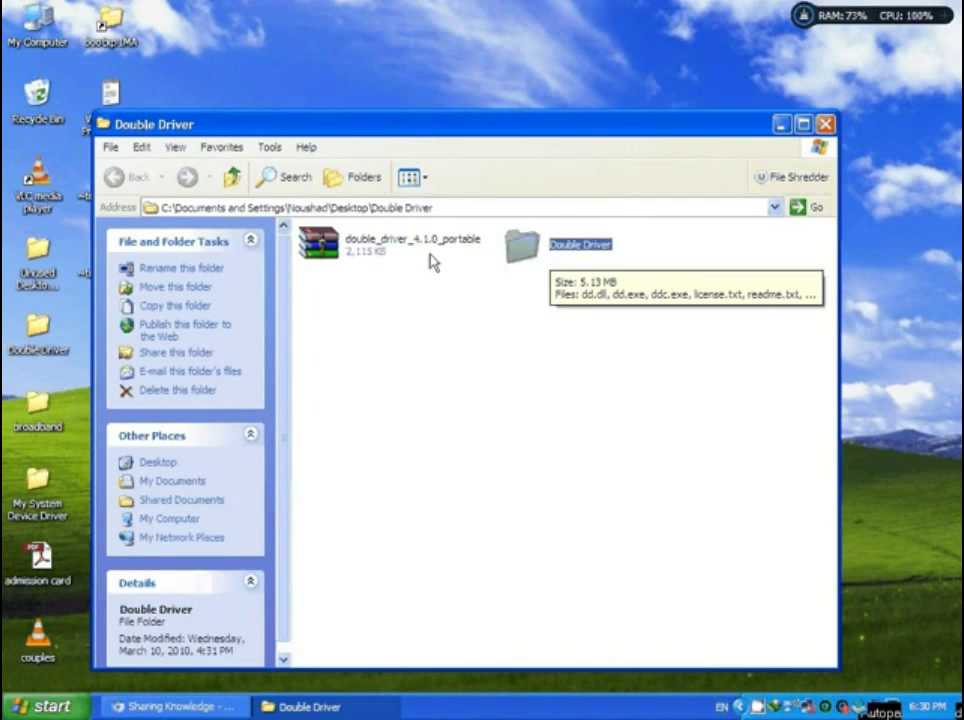
pyautogui.doubleClick(343, 243)
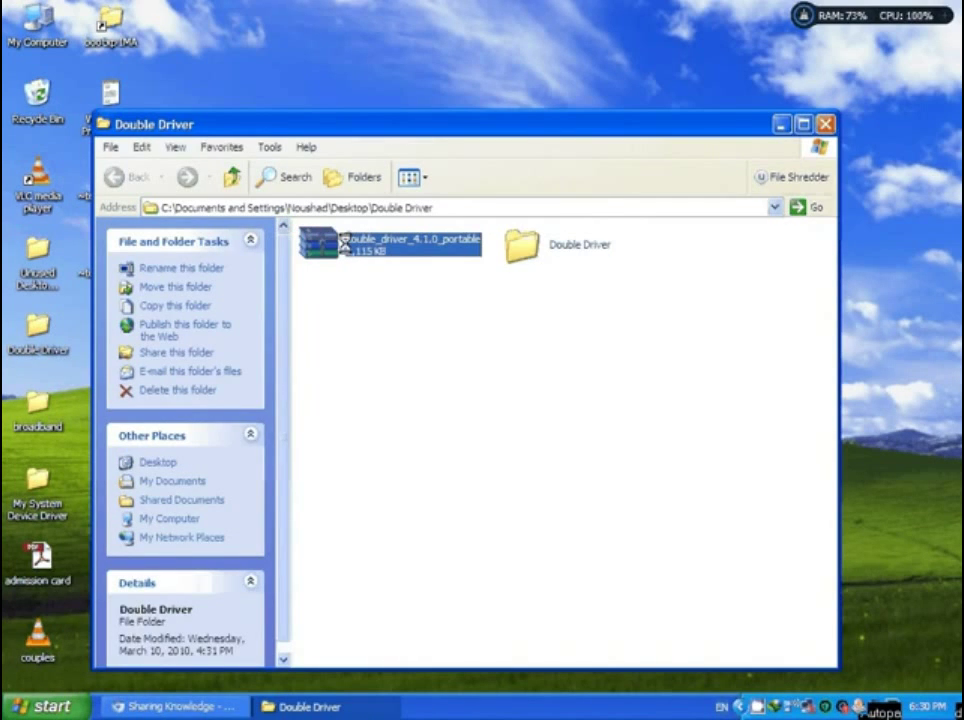
pyautogui.rightClick(345, 245)
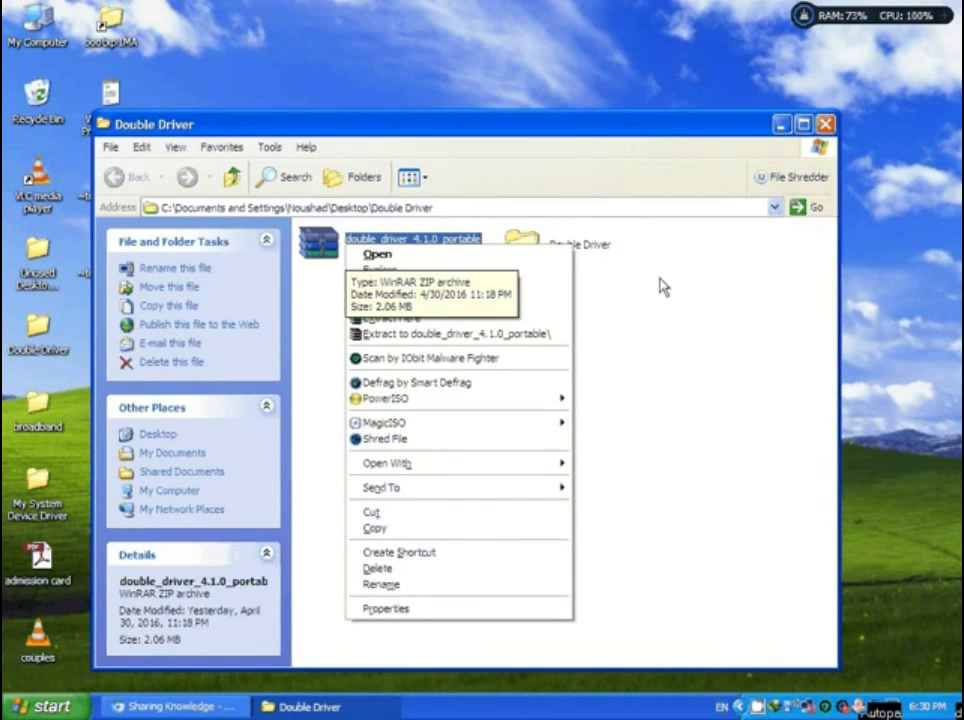
pyautogui.rightClick(405, 244)
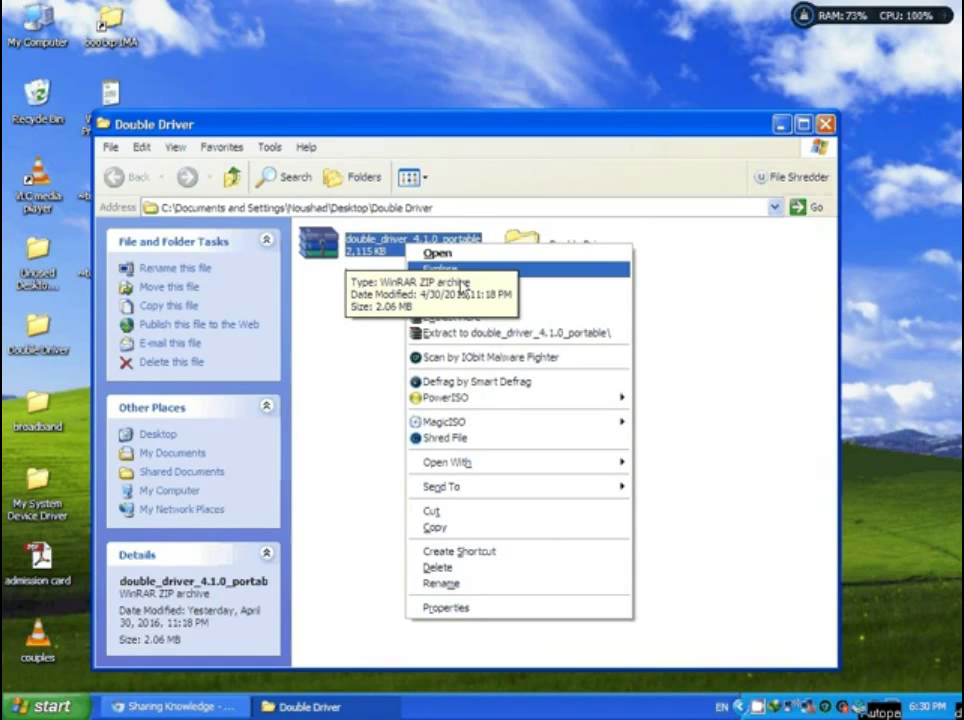
pyautogui.click(522, 302)
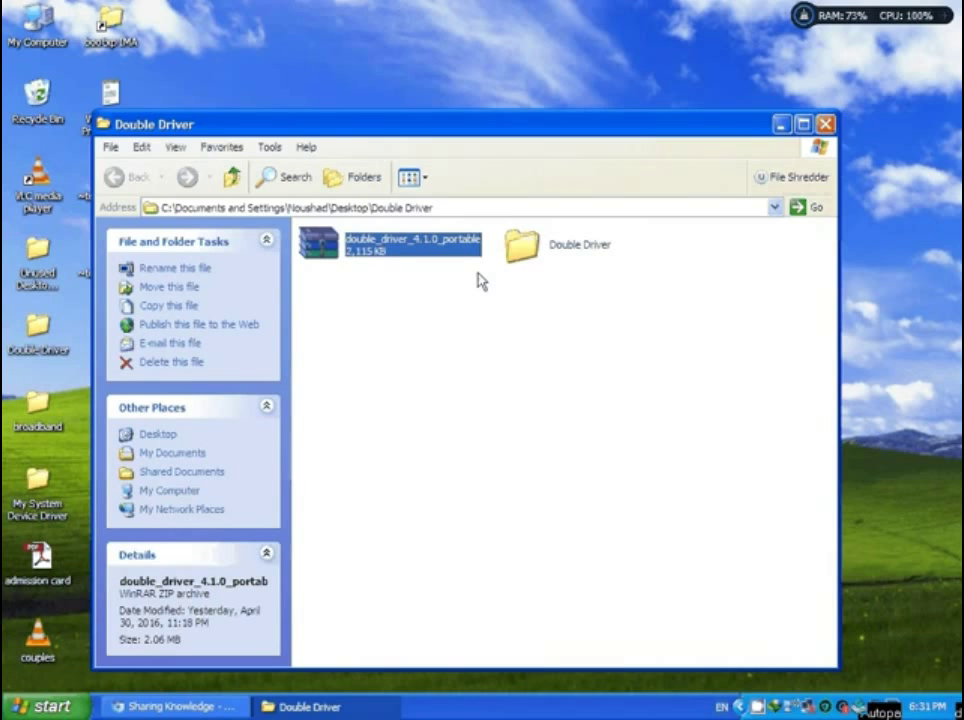
pyautogui.rightClick(416, 256)
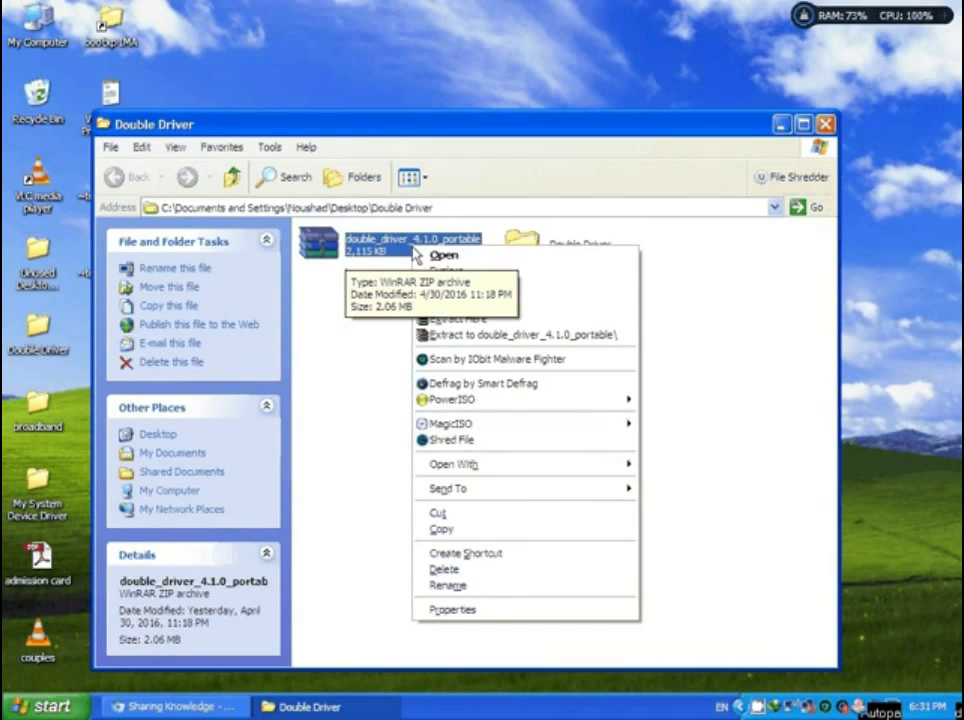
pyautogui.click(493, 326)
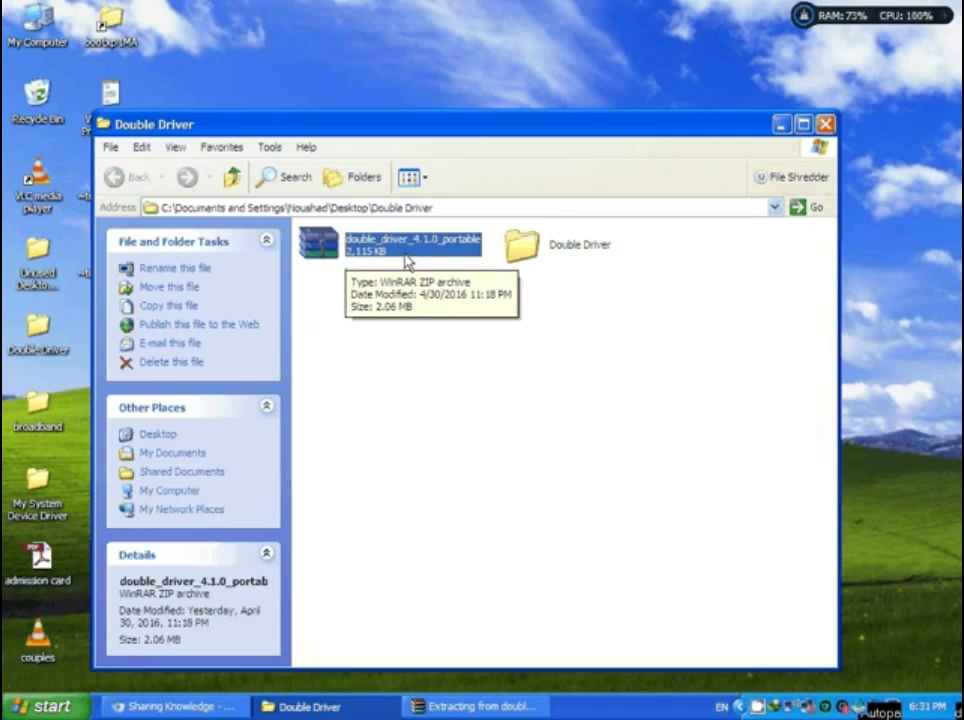
pyautogui.rightClick(400, 248)
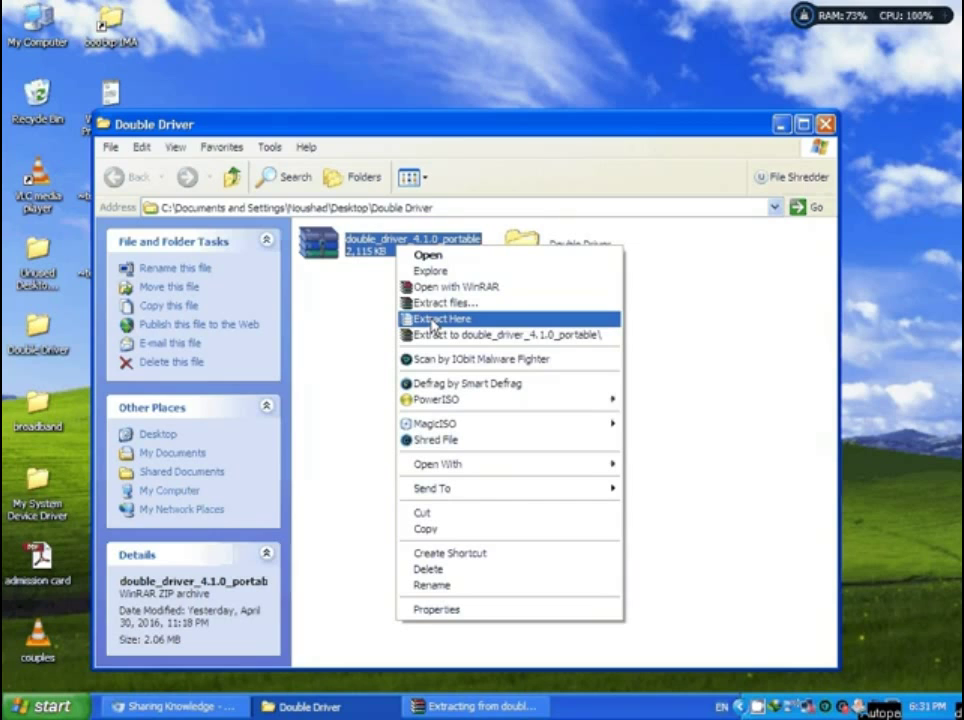
pyautogui.click(432, 320)
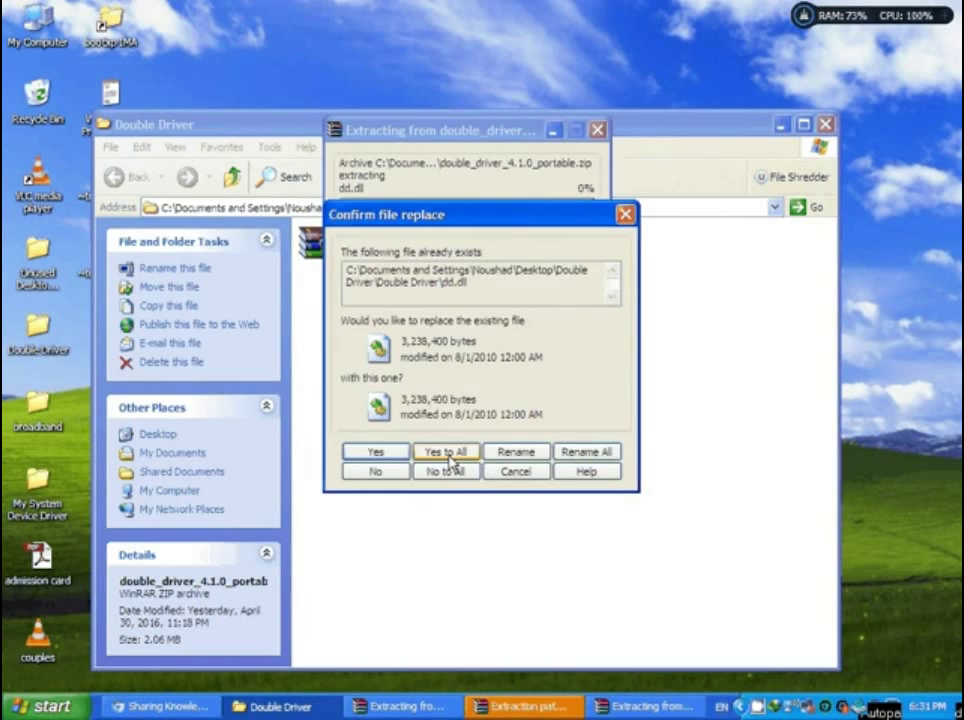
pyautogui.click(445, 453)
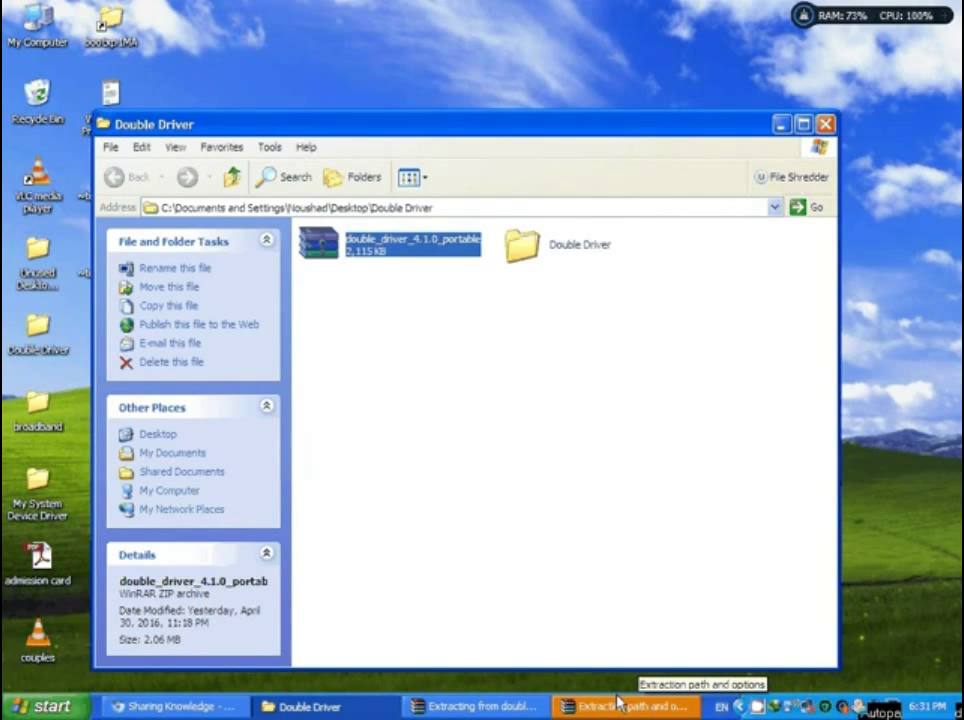
# - Discard the leftover extraction path and options dialog and clear the remaining file replacement prompt
pyautogui.click(619, 705)
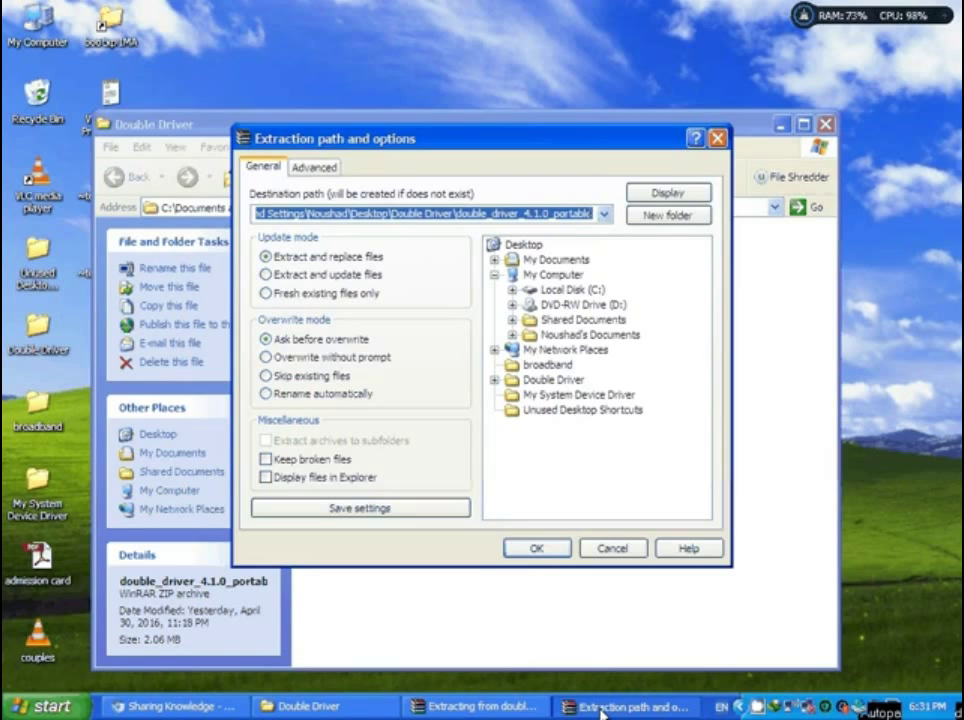
pyautogui.click(717, 138)
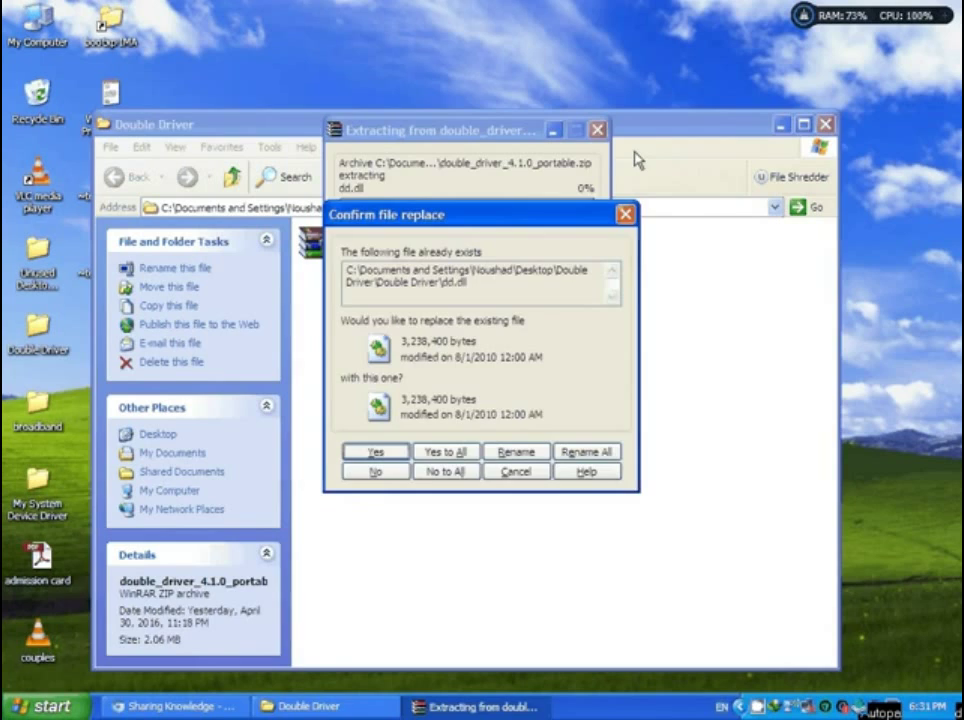
pyautogui.press('Return')
# - Open the extracted Double Driver subfolder and launch the dd application
pyautogui.click(570, 245)
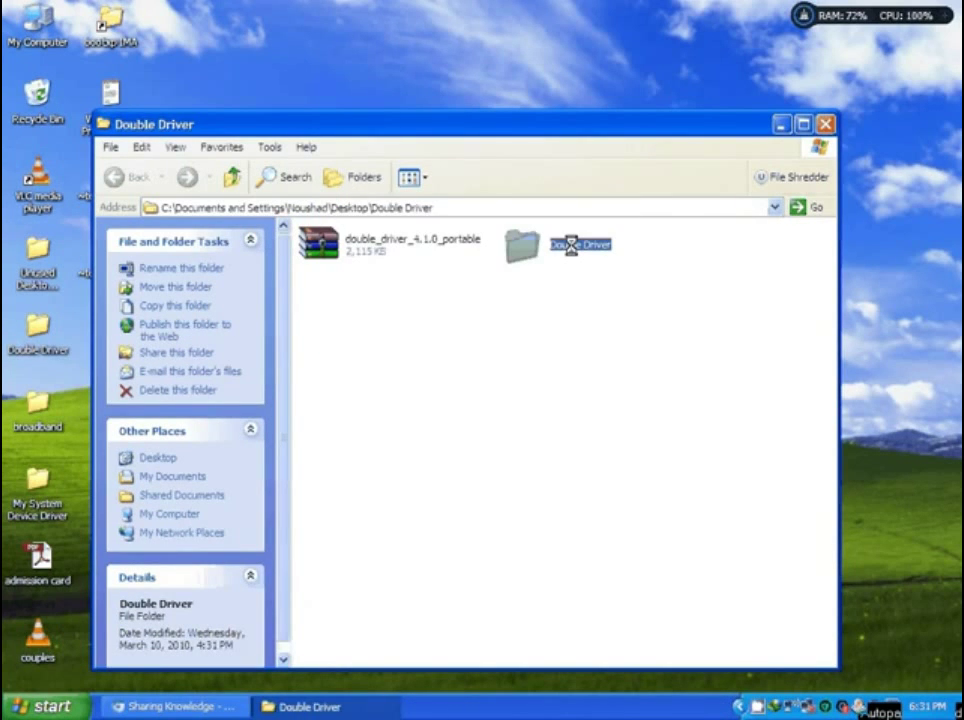
pyautogui.doubleClick(570, 245)
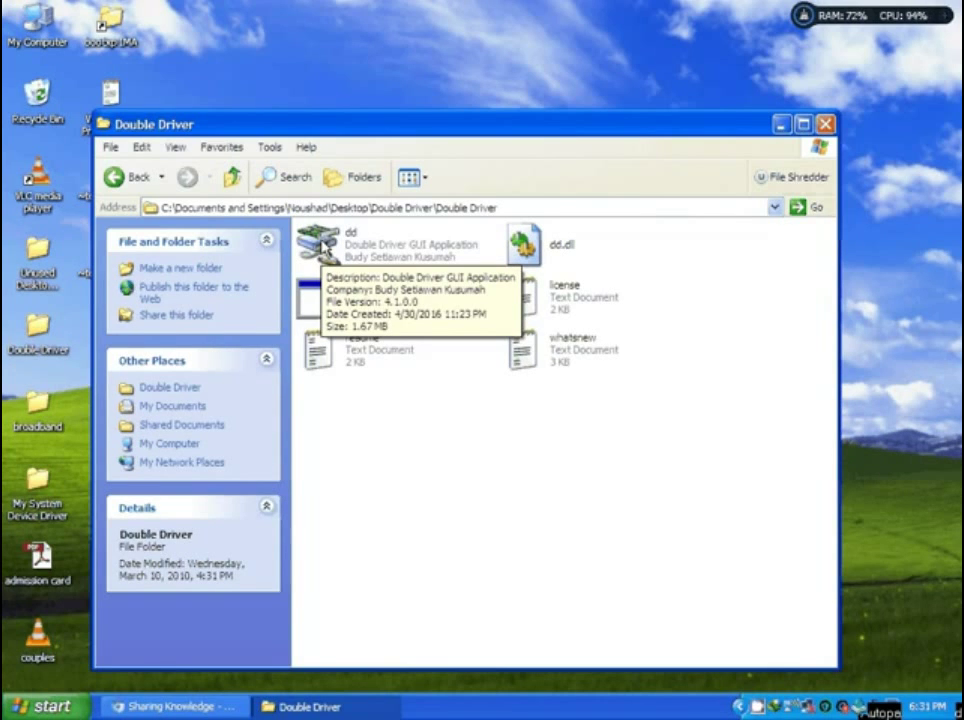
pyautogui.click(326, 249)
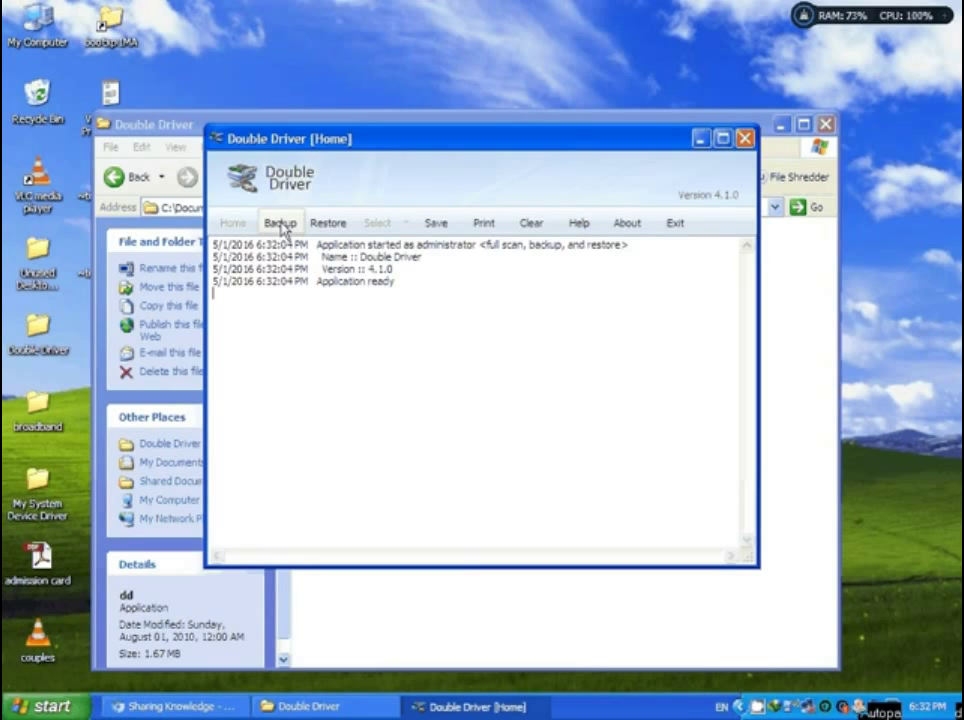
# - Scan the current system for drivers to back up and select all of the drivers found
pyautogui.click(281, 224)
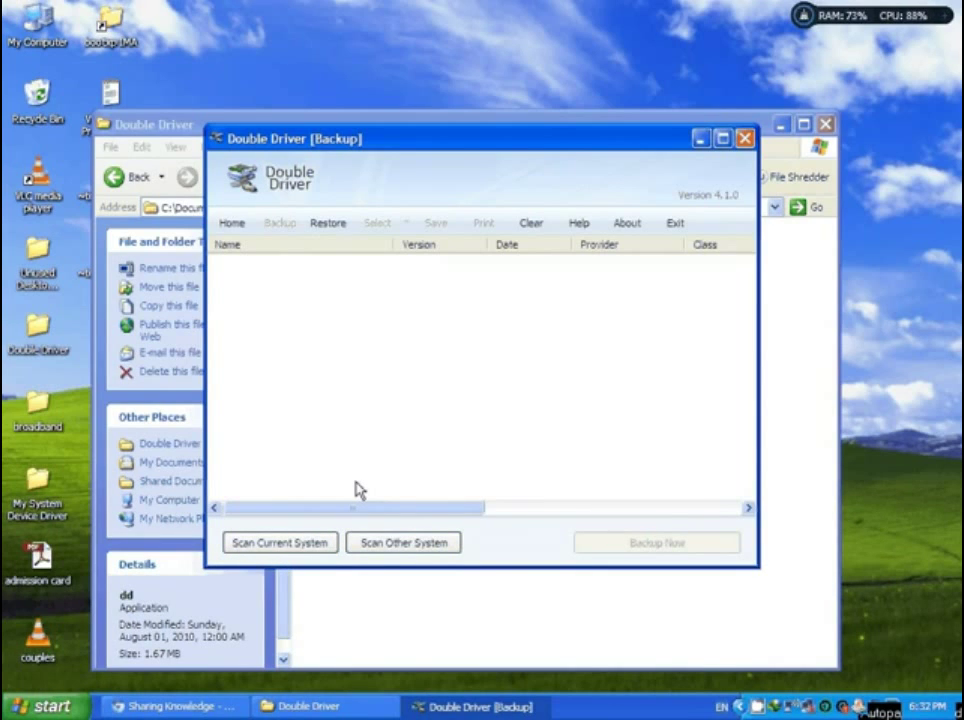
pyautogui.click(262, 550)
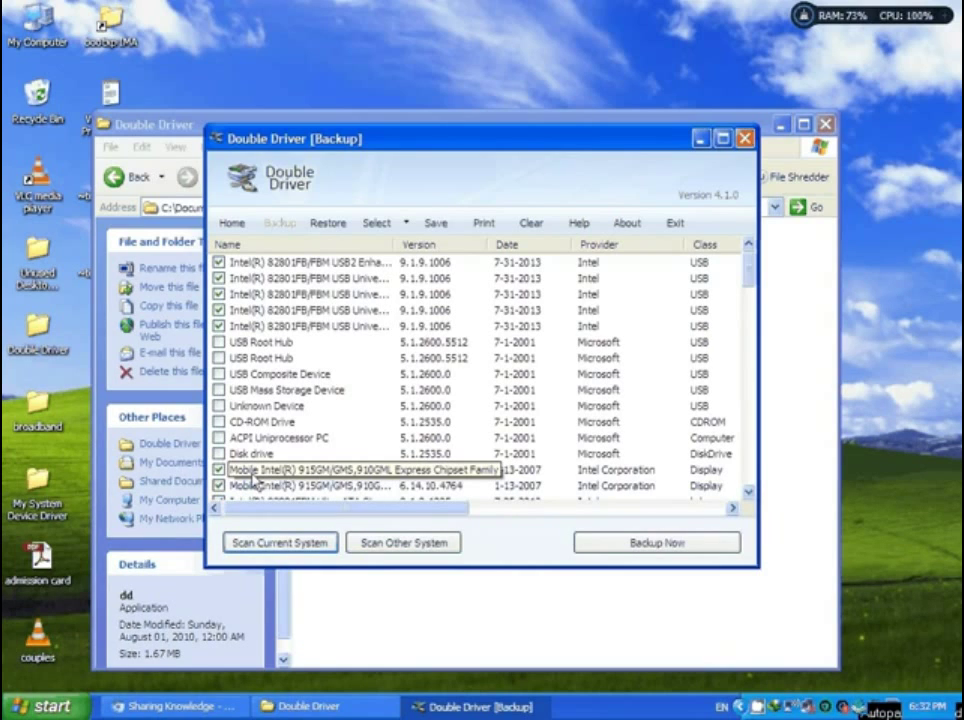
pyautogui.click(405, 224)
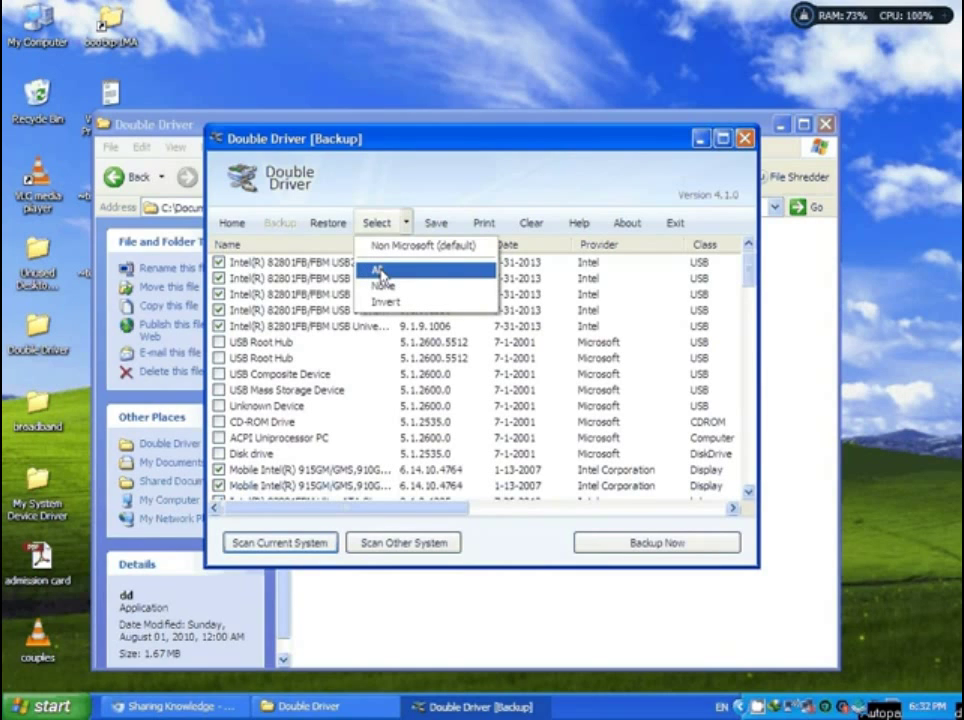
pyautogui.click(381, 272)
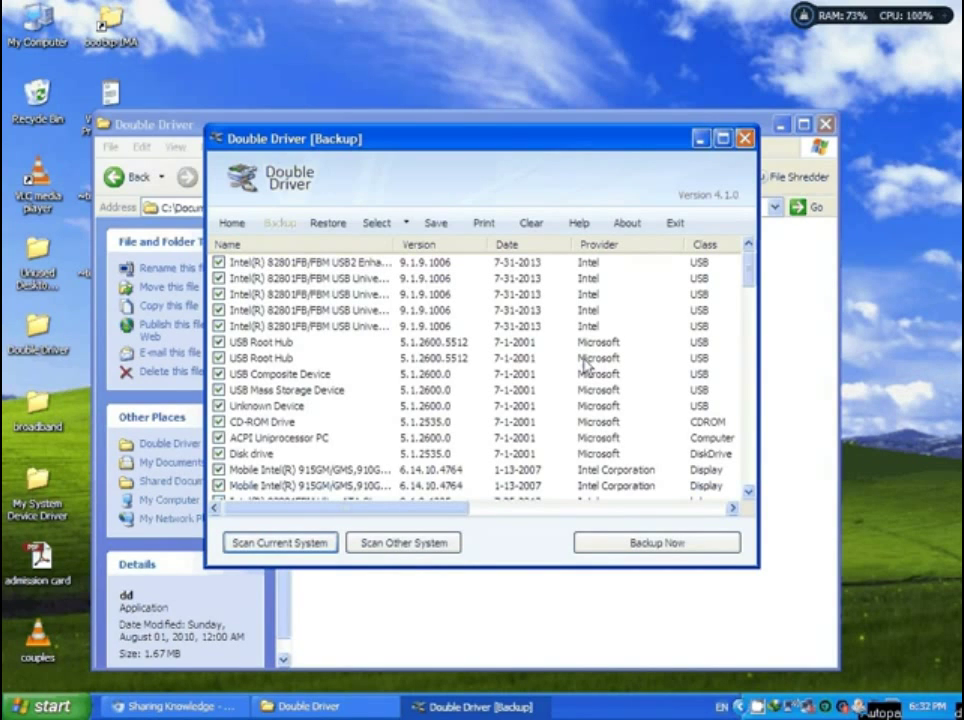
pyautogui.click(750, 418)
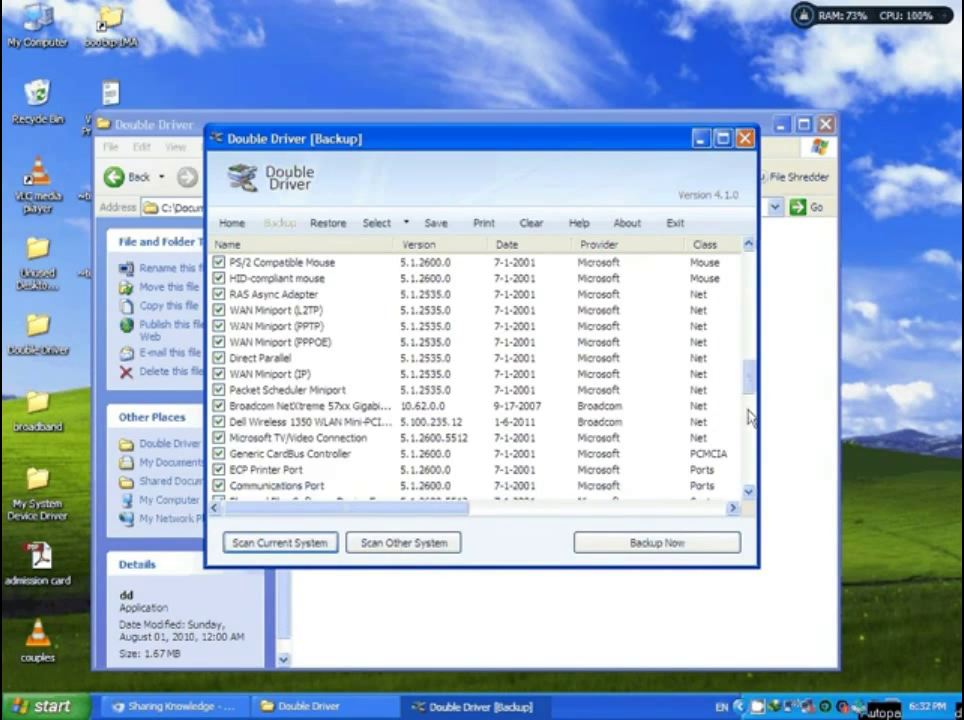
# - Back up the selected drivers to the My System Device Driver folder on the desktop, using the structured folder output
pyautogui.click(750, 418)
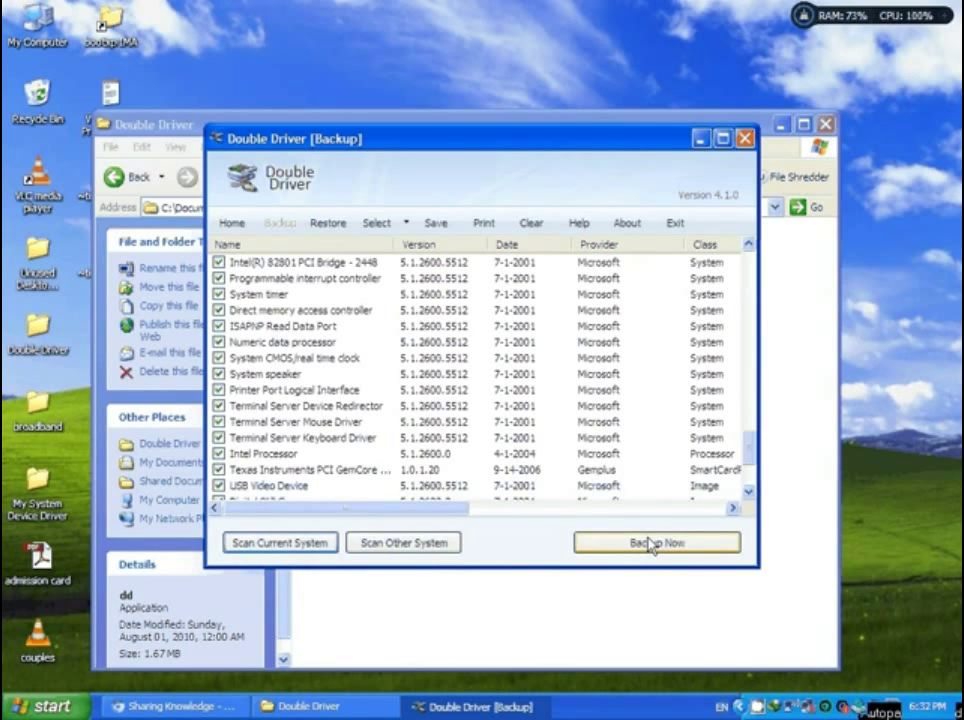
pyautogui.click(648, 546)
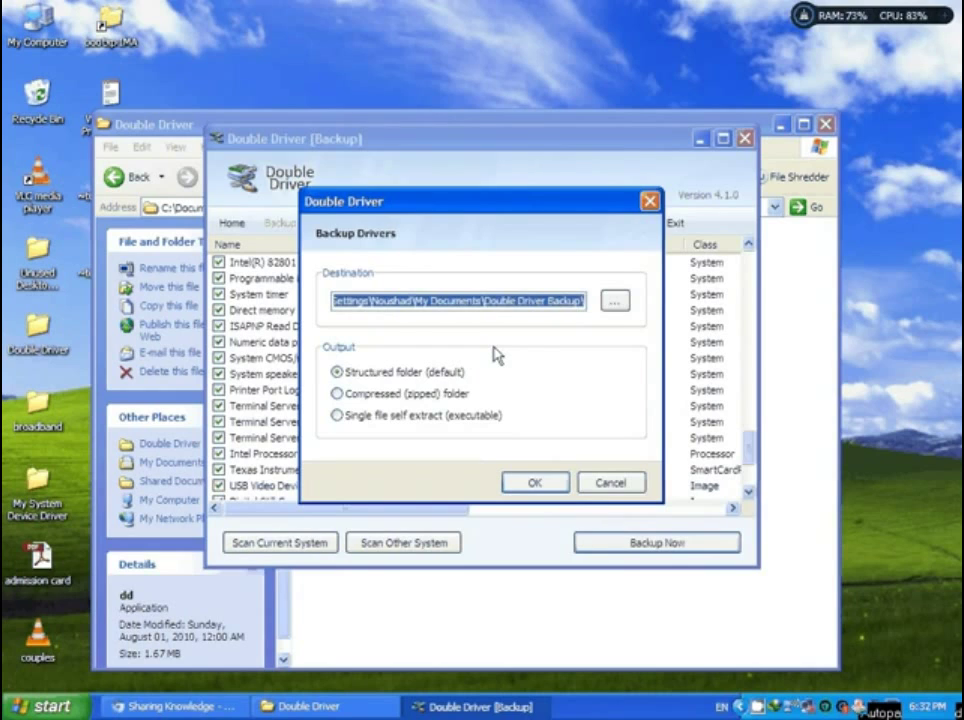
pyautogui.click(615, 303)
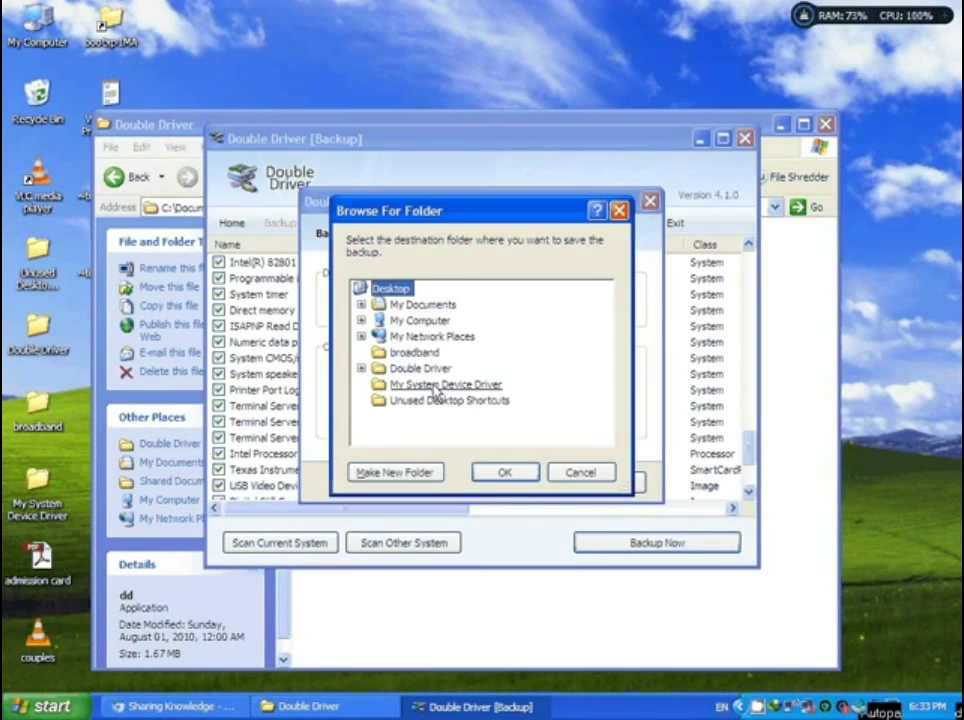
pyautogui.click(434, 392)
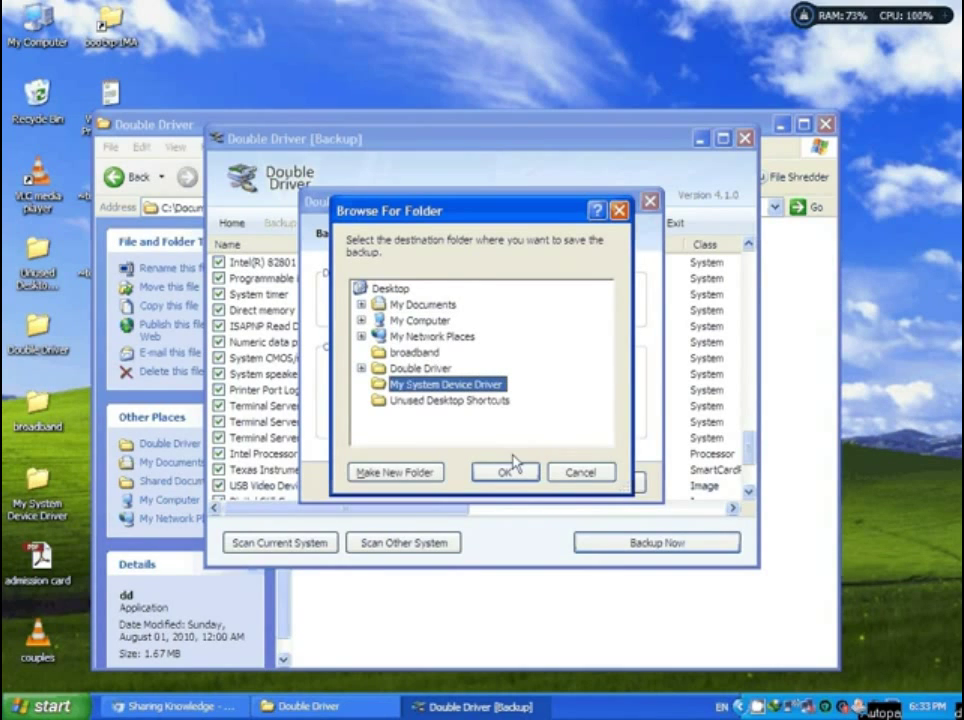
pyautogui.click(507, 470)
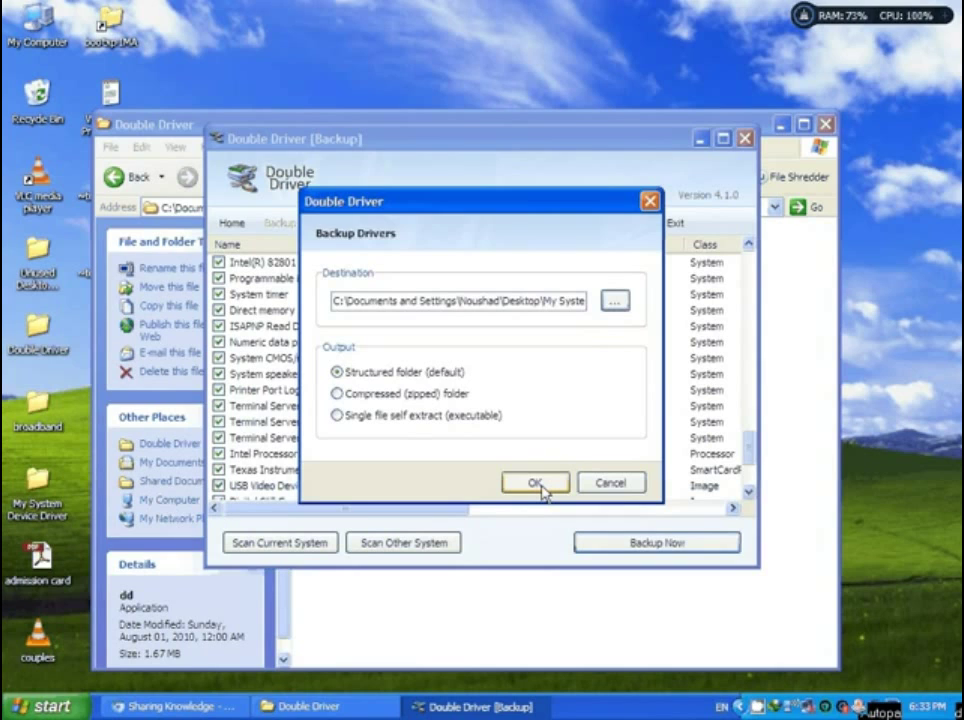
pyautogui.click(535, 483)
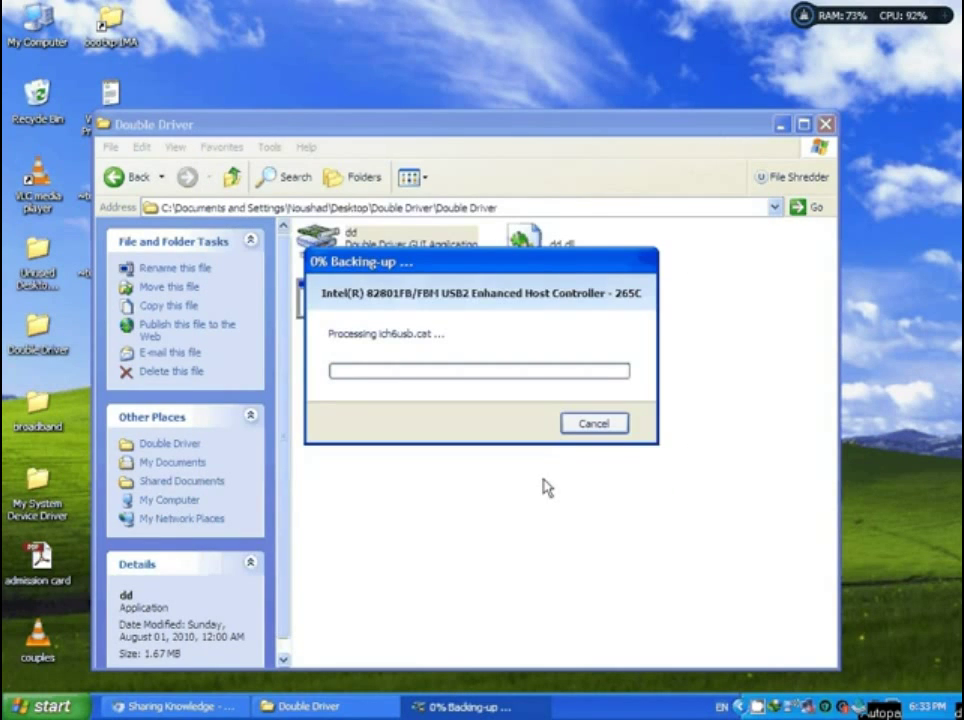
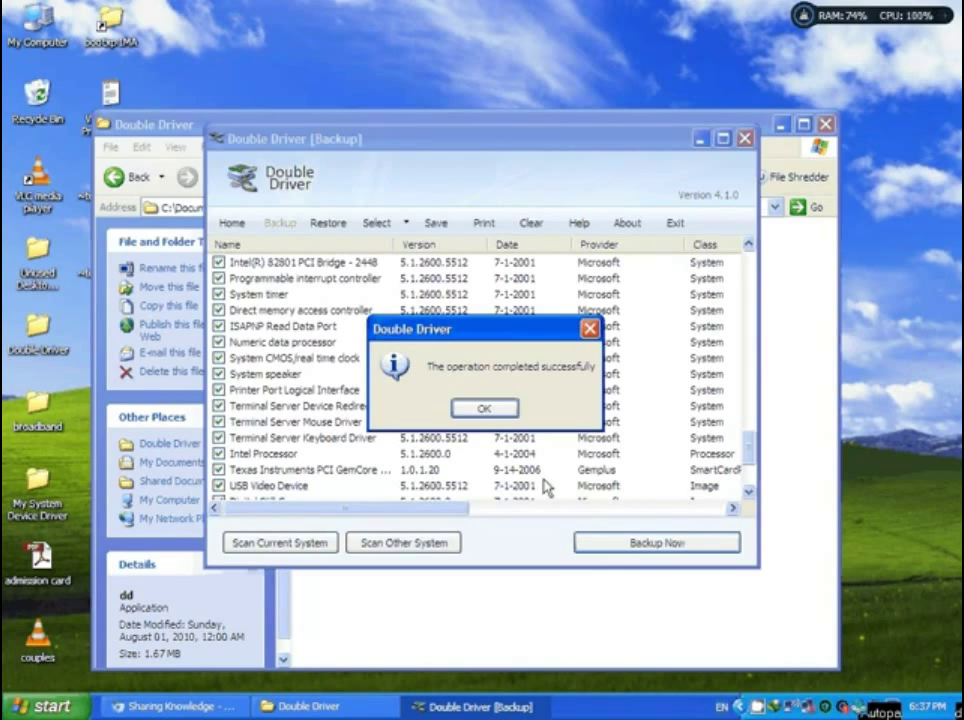
pyautogui.click(483, 410)
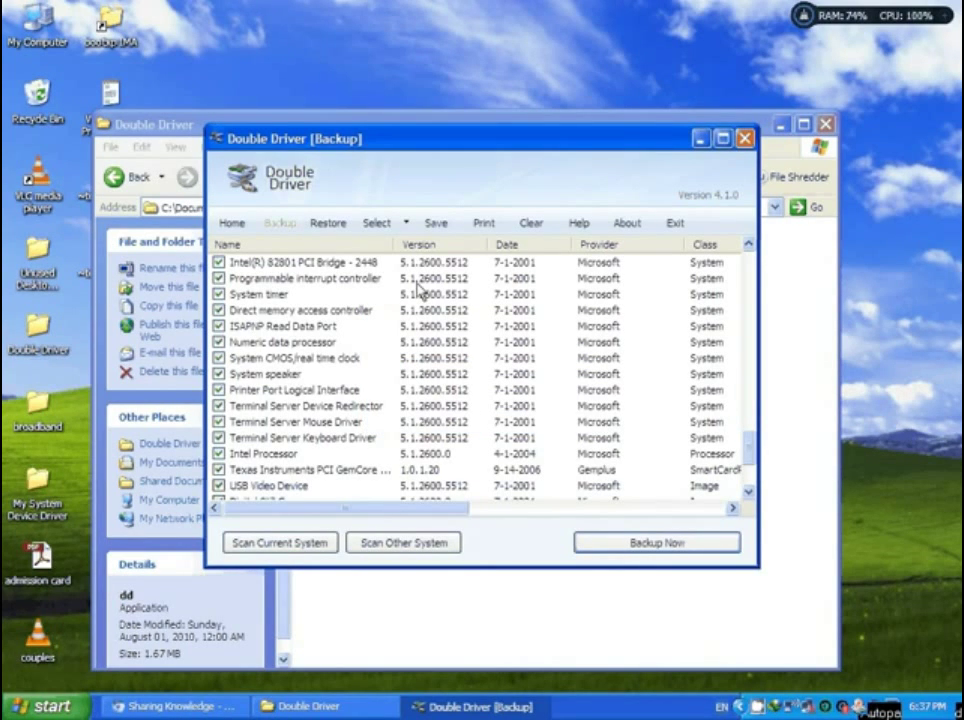
pyautogui.click(37, 505)
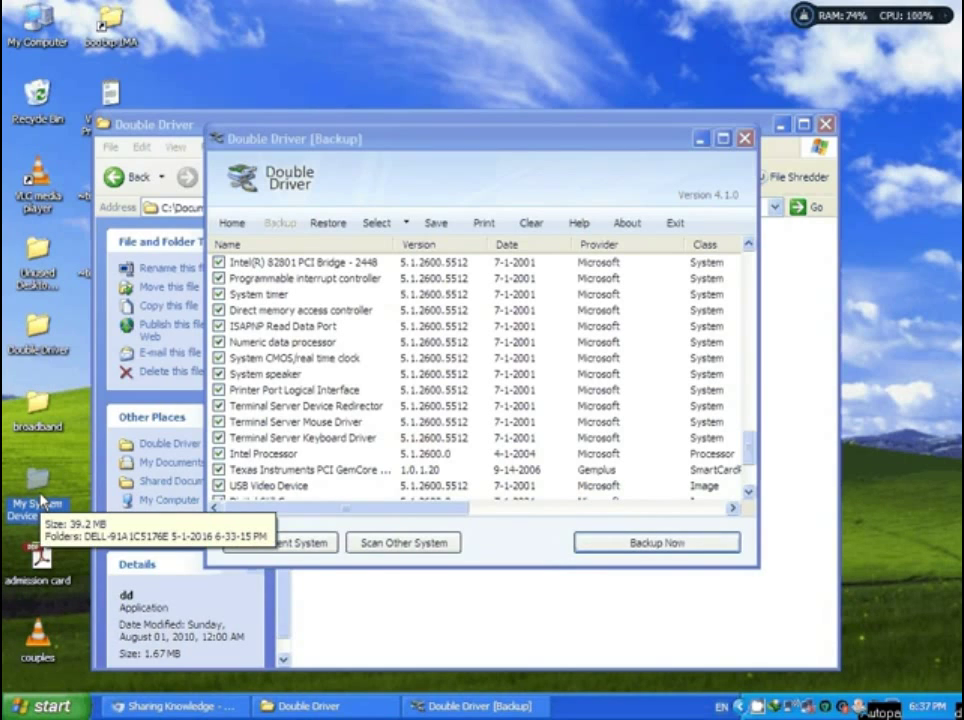
pyautogui.doubleClick(39, 500)
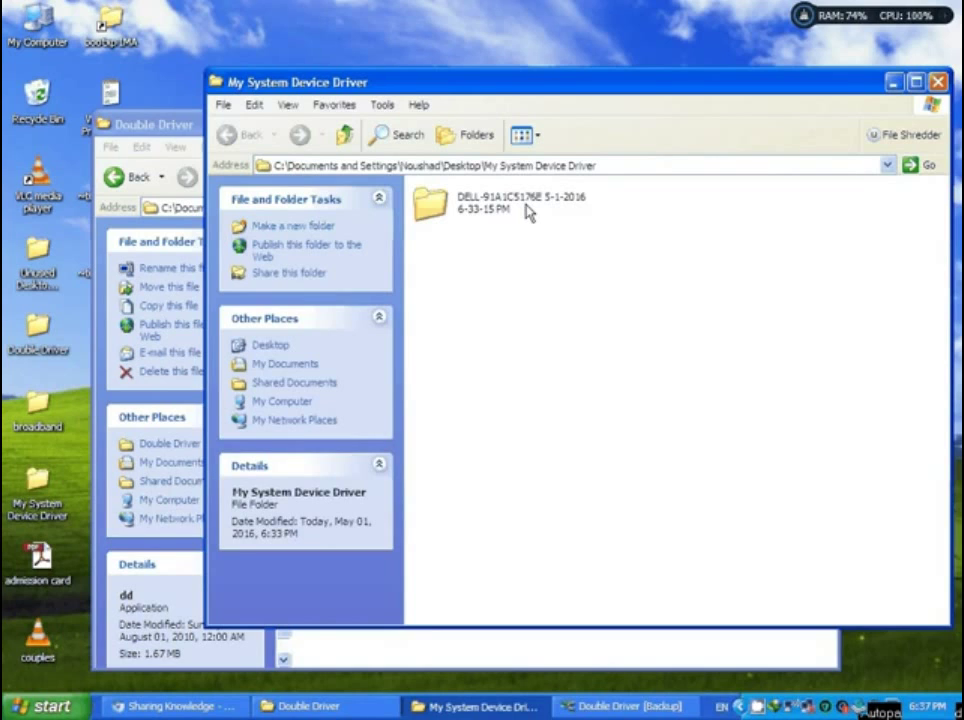
pyautogui.doubleClick(527, 211)
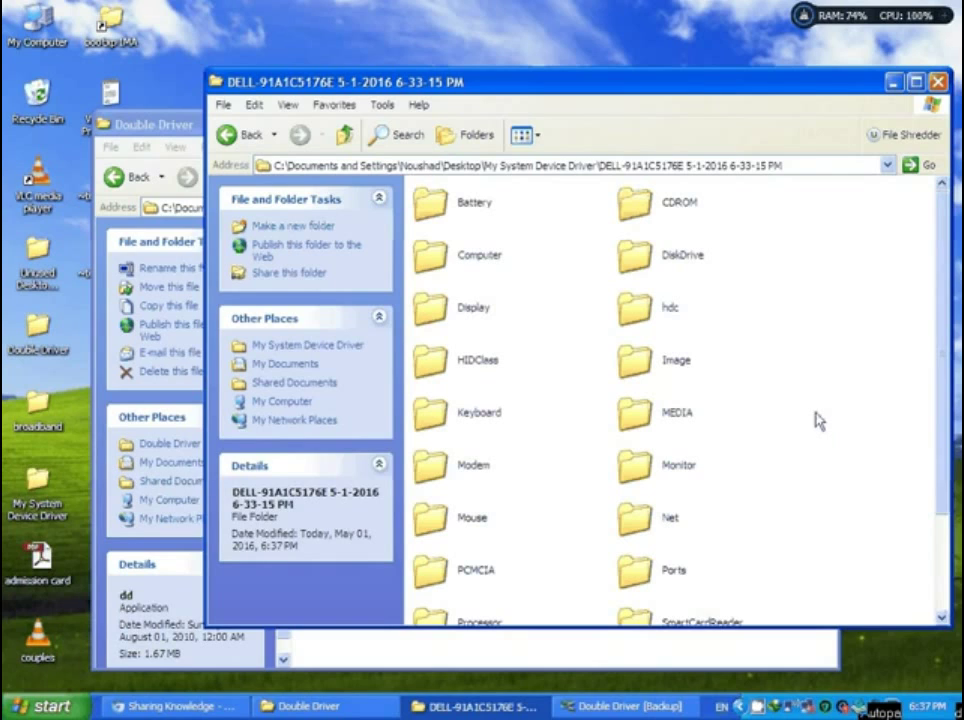
pyautogui.scroll(-3, 620, 388)
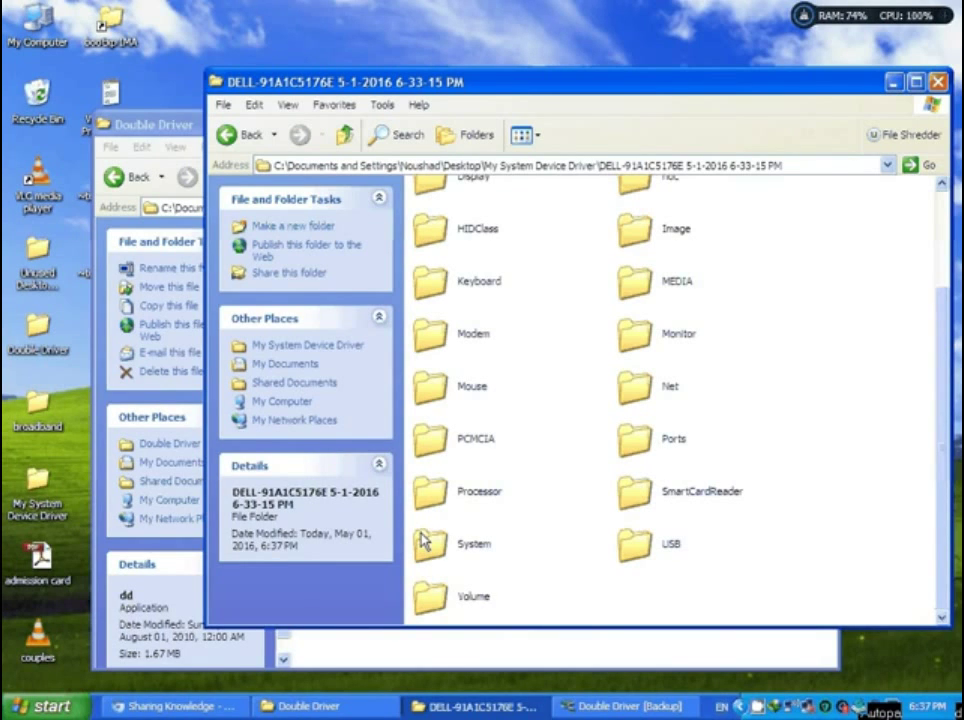
pyautogui.press('Home')
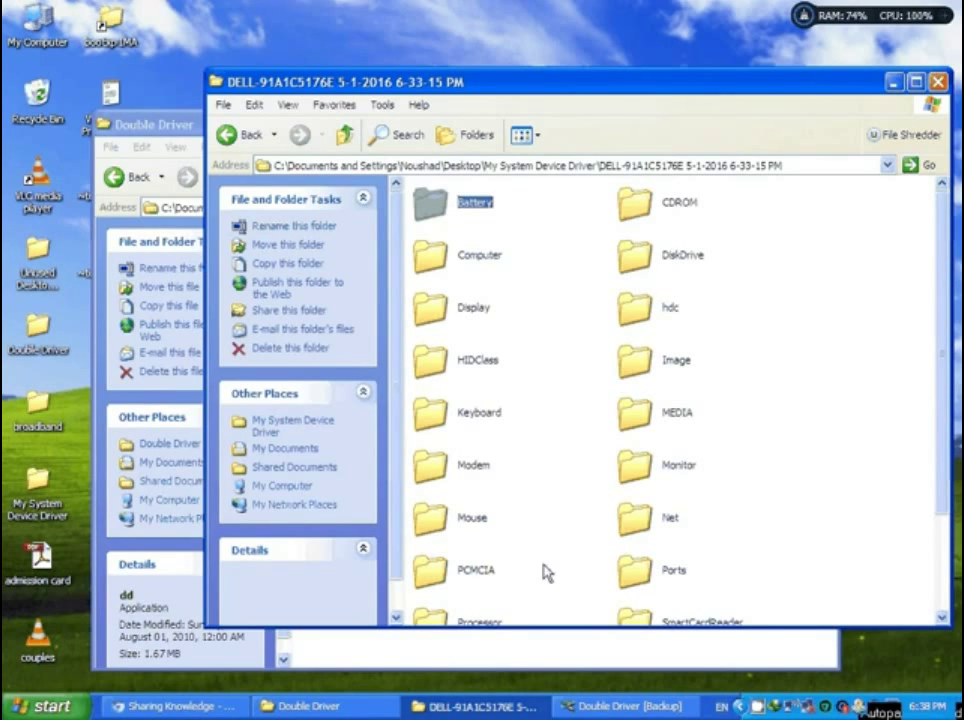
pyautogui.scroll(-1, 545, 571)
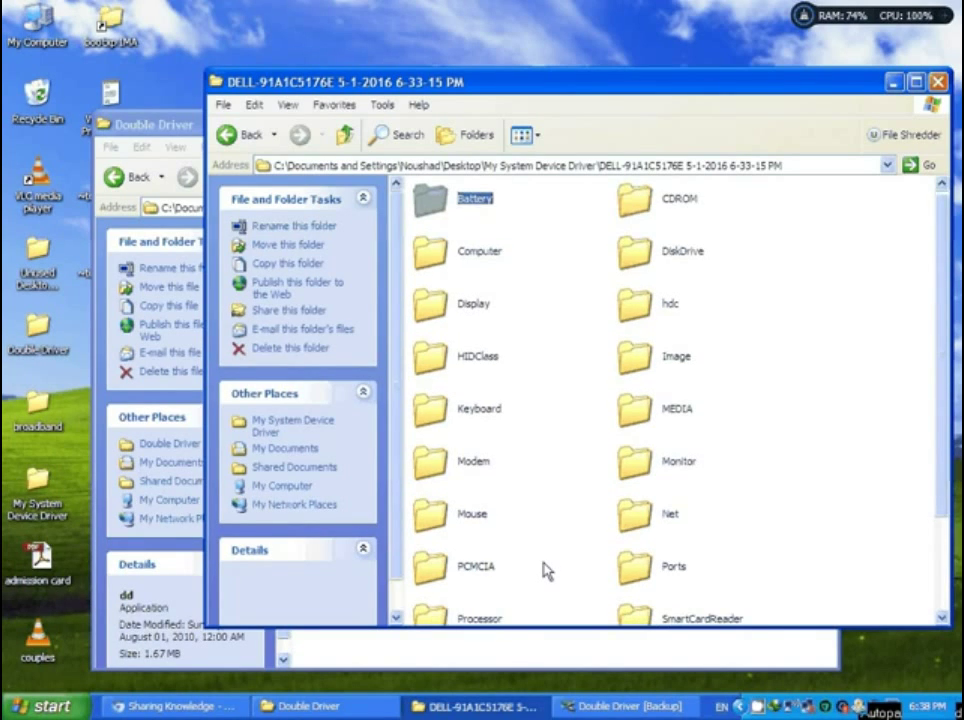
pyautogui.click(937, 84)
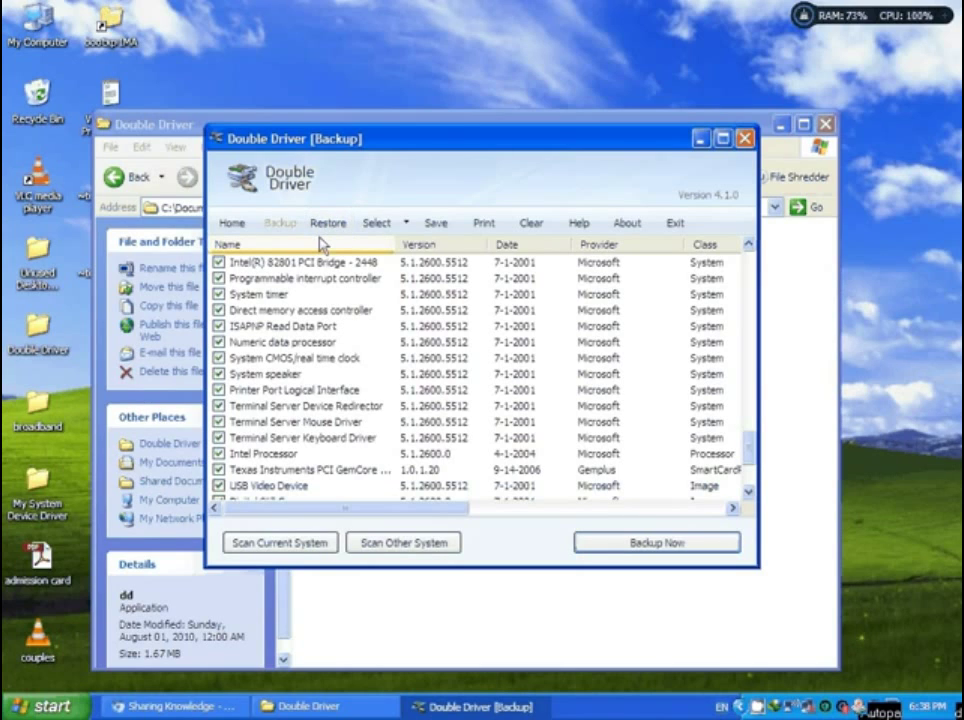
pyautogui.click(326, 226)
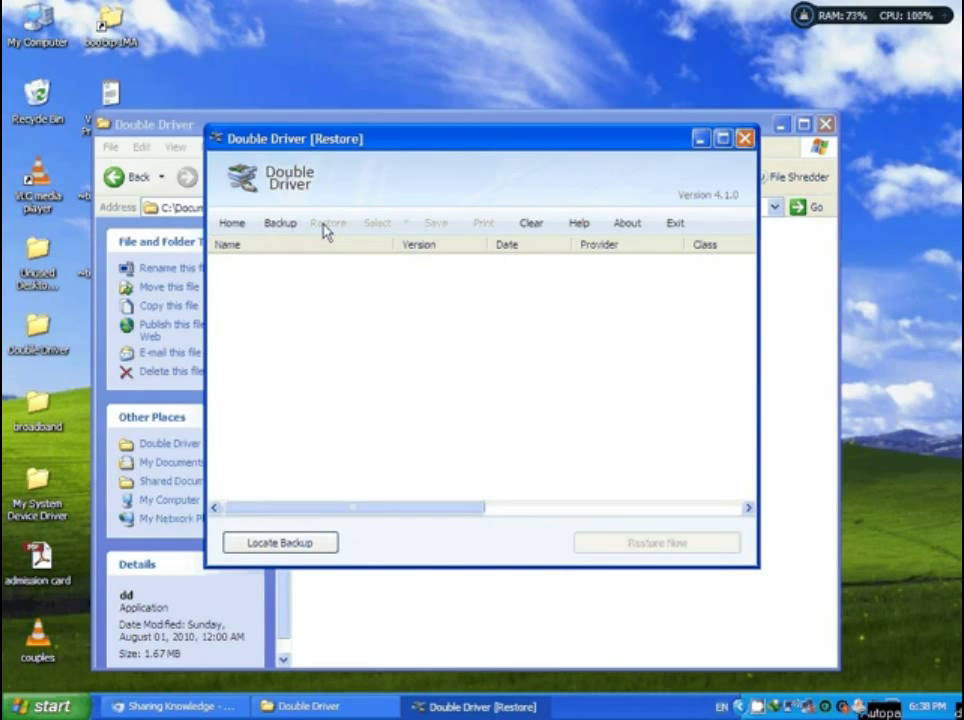
pyautogui.click(278, 546)
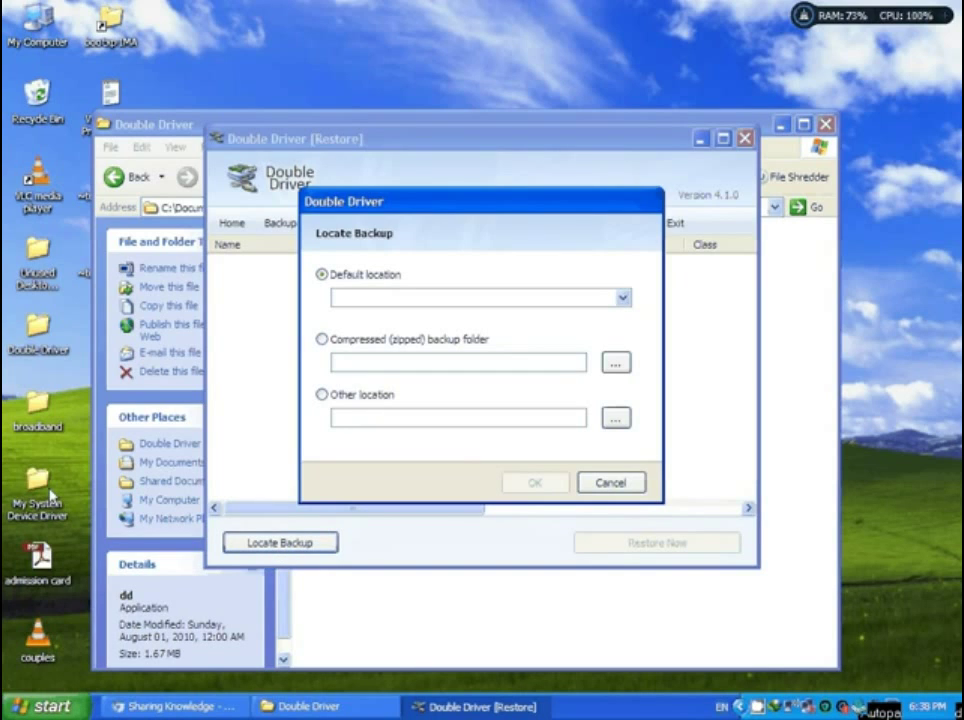
pyautogui.click(615, 422)
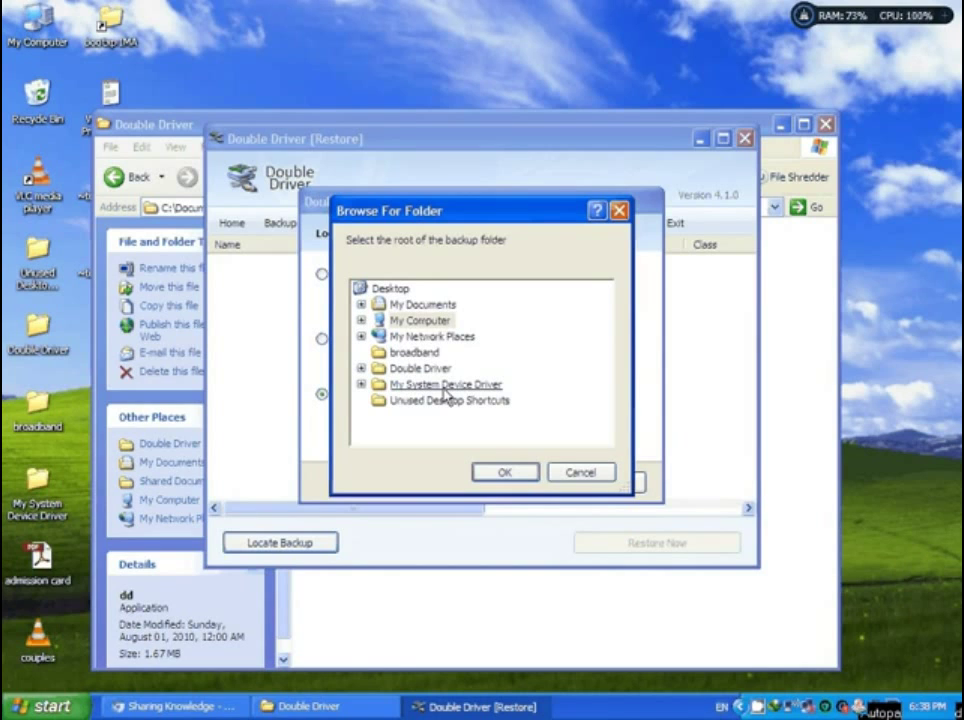
pyautogui.click(444, 390)
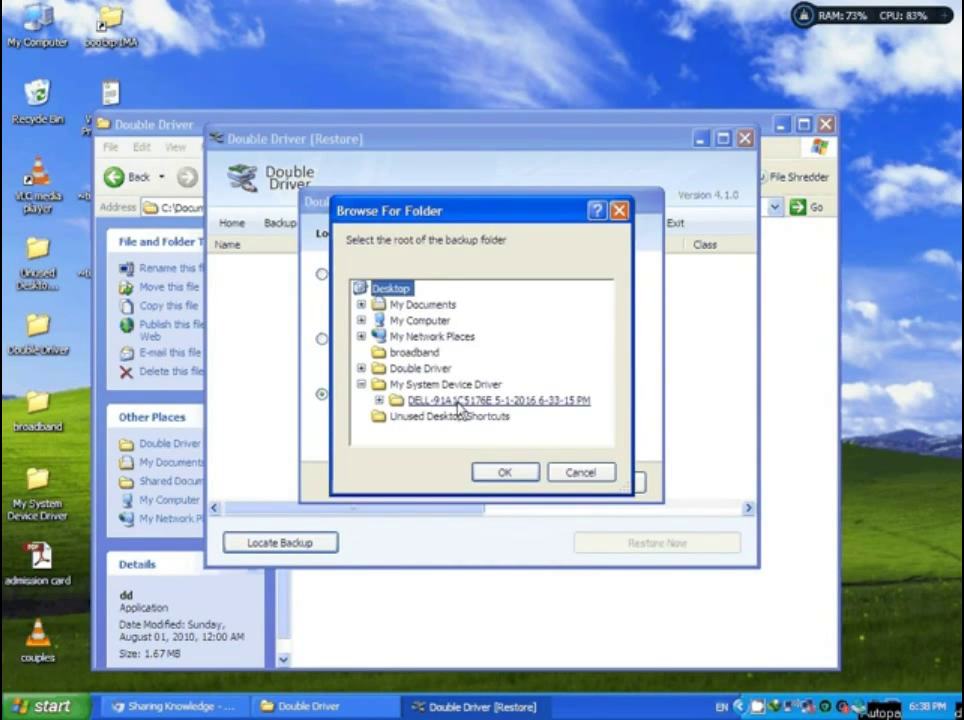
pyautogui.doubleClick(459, 402)
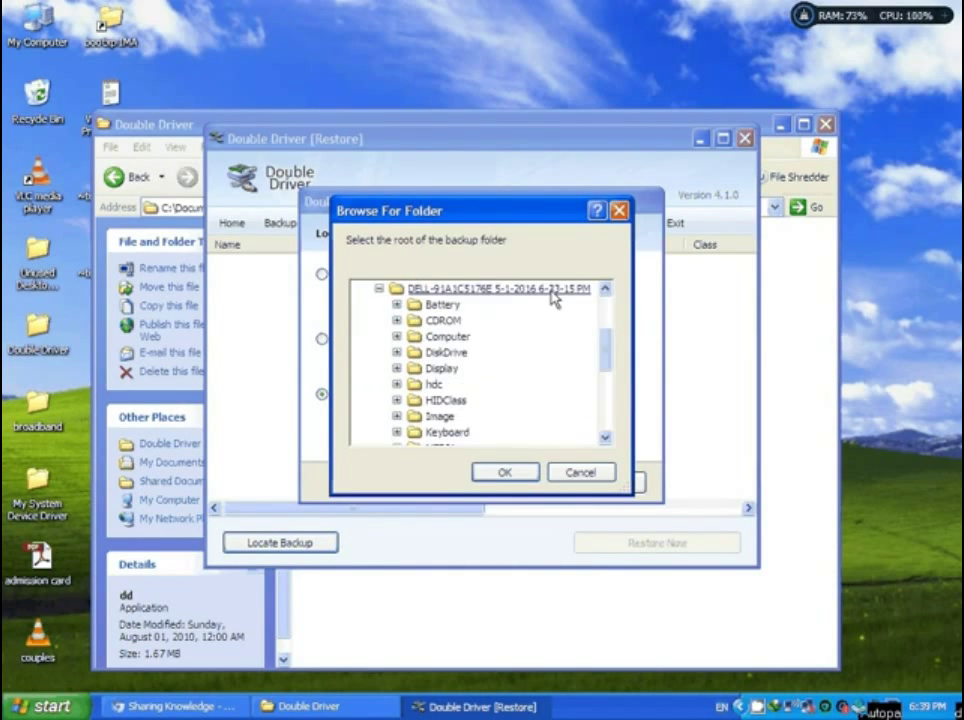
pyautogui.scroll(3, 460, 396)
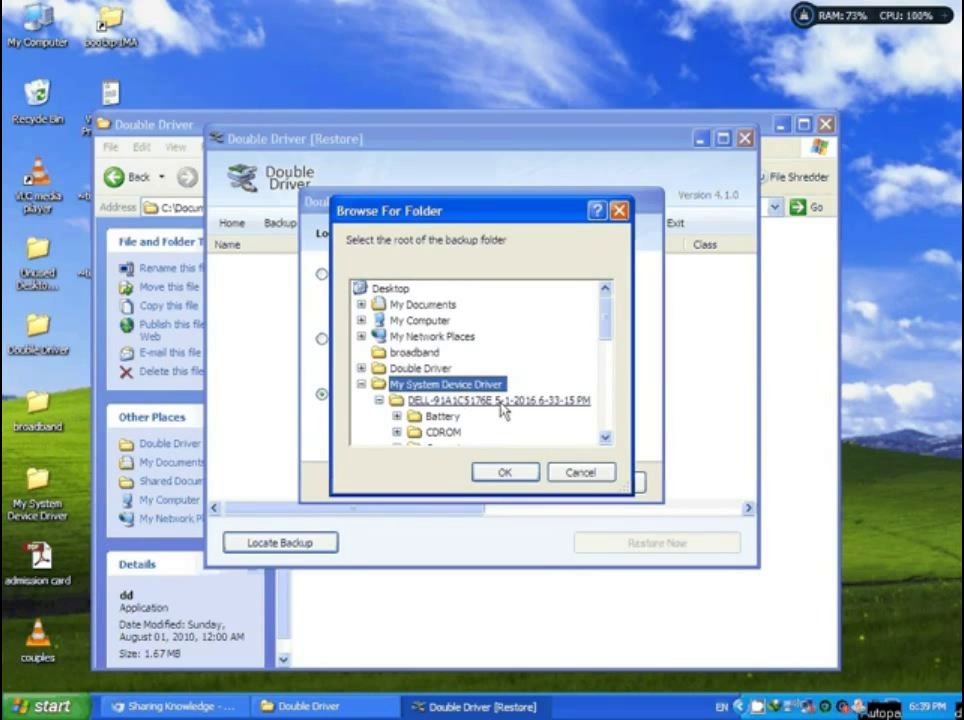
pyautogui.click(503, 402)
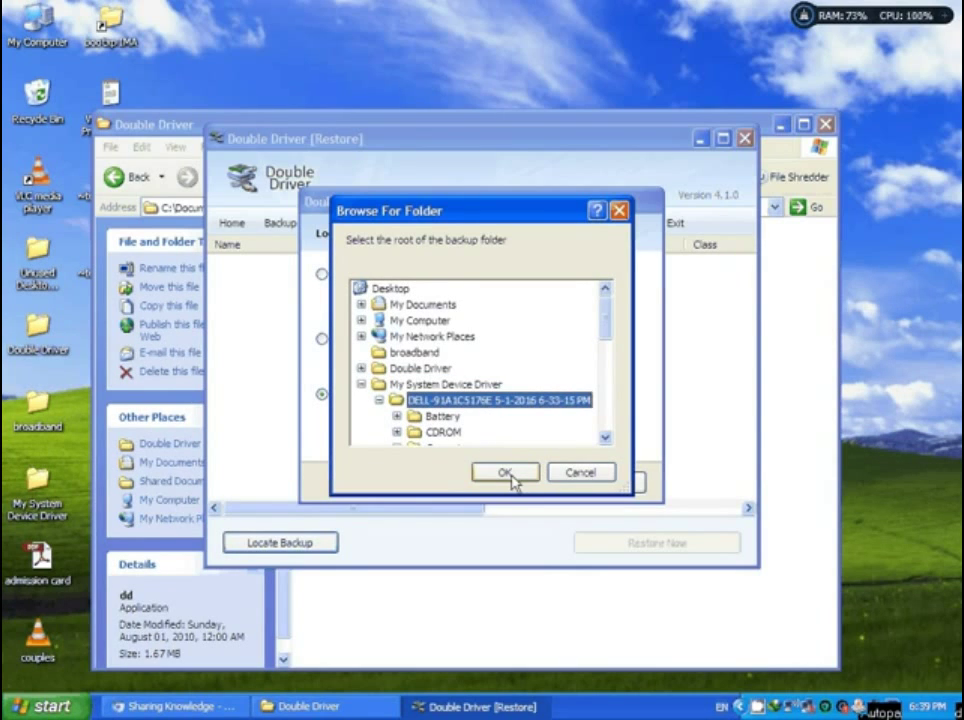
pyautogui.click(505, 473)
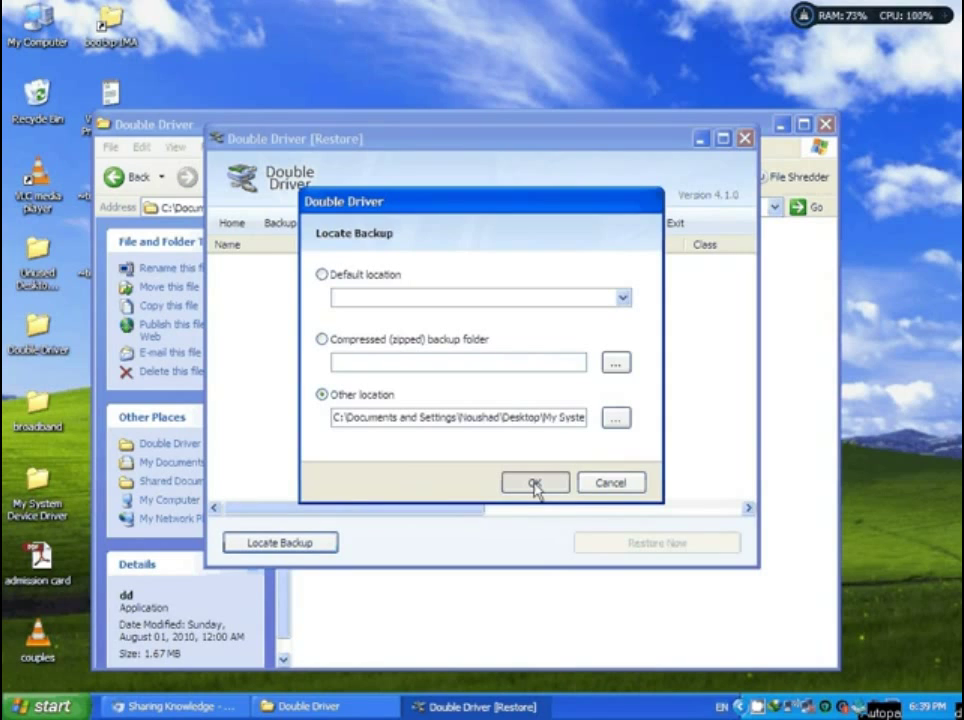
pyautogui.click(535, 484)
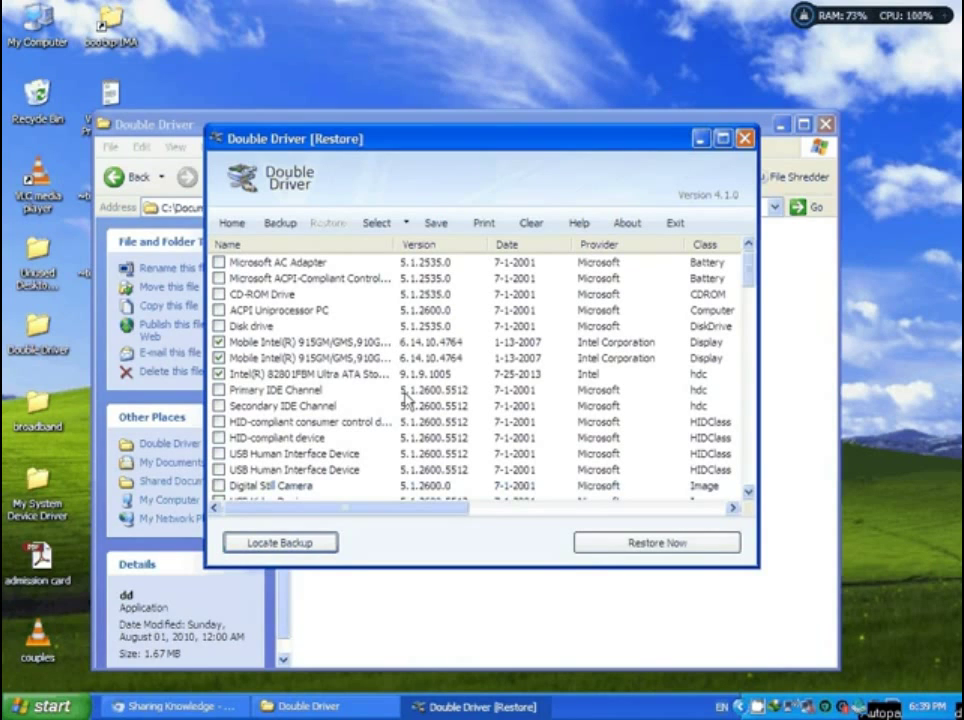
# - Select all drivers in the backup, restore them, and start the installation in the Device Driver Installation Wizard
pyautogui.click(406, 224)
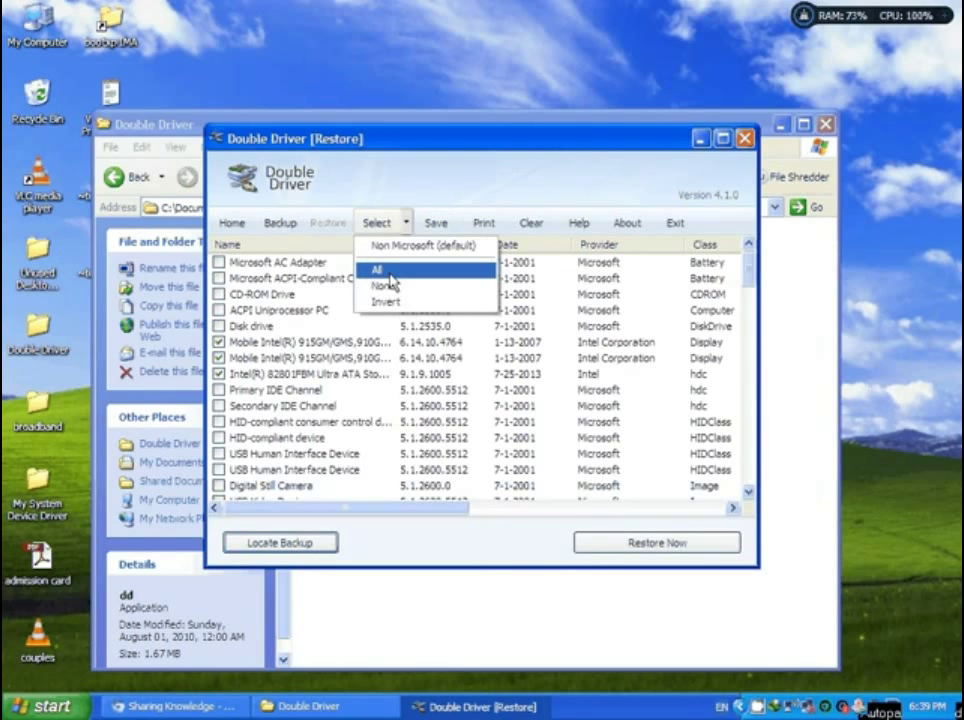
pyautogui.click(380, 270)
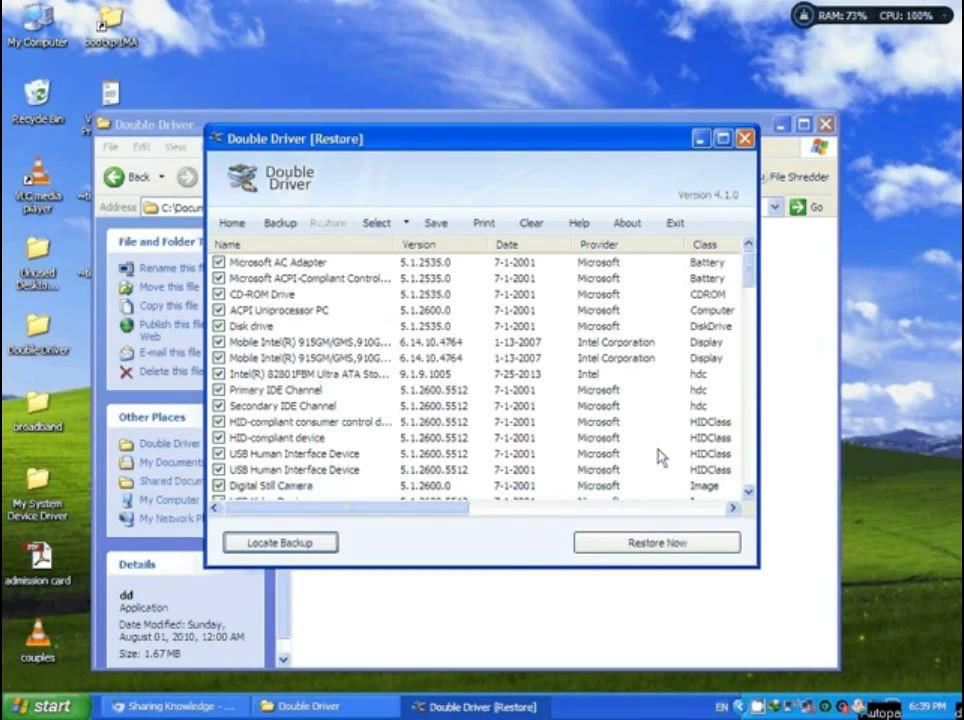
pyautogui.click(670, 544)
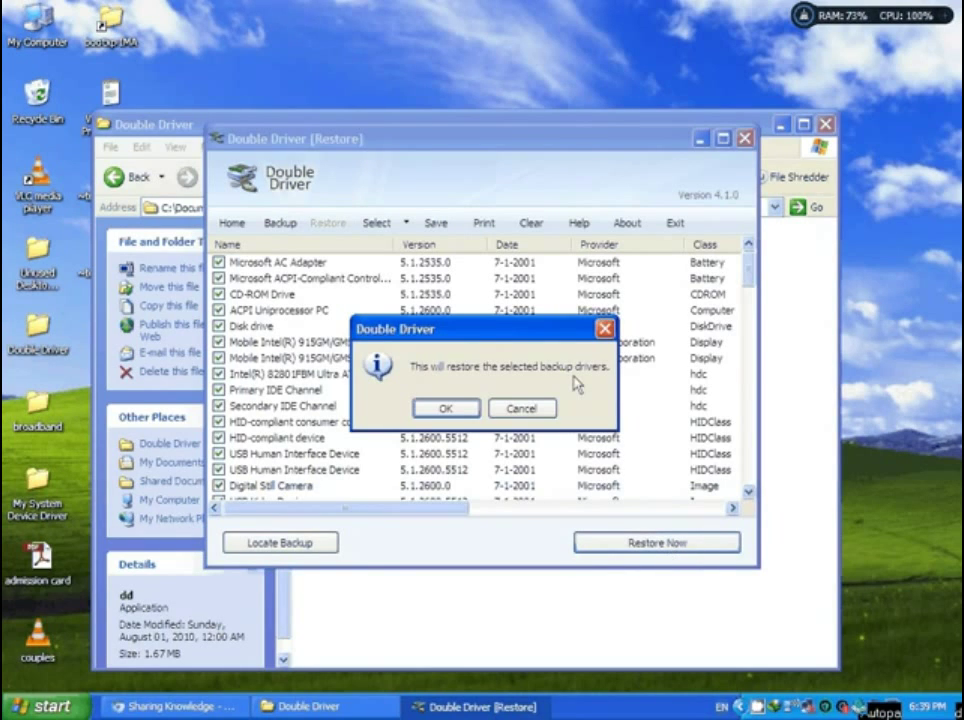
pyautogui.click(446, 411)
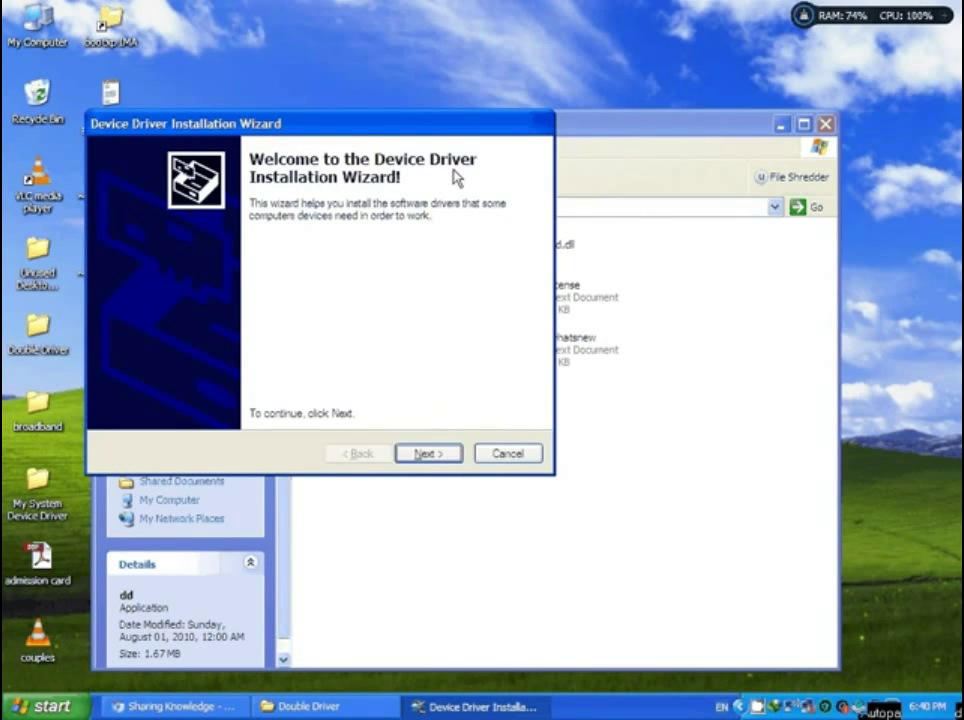
pyautogui.click(425, 458)
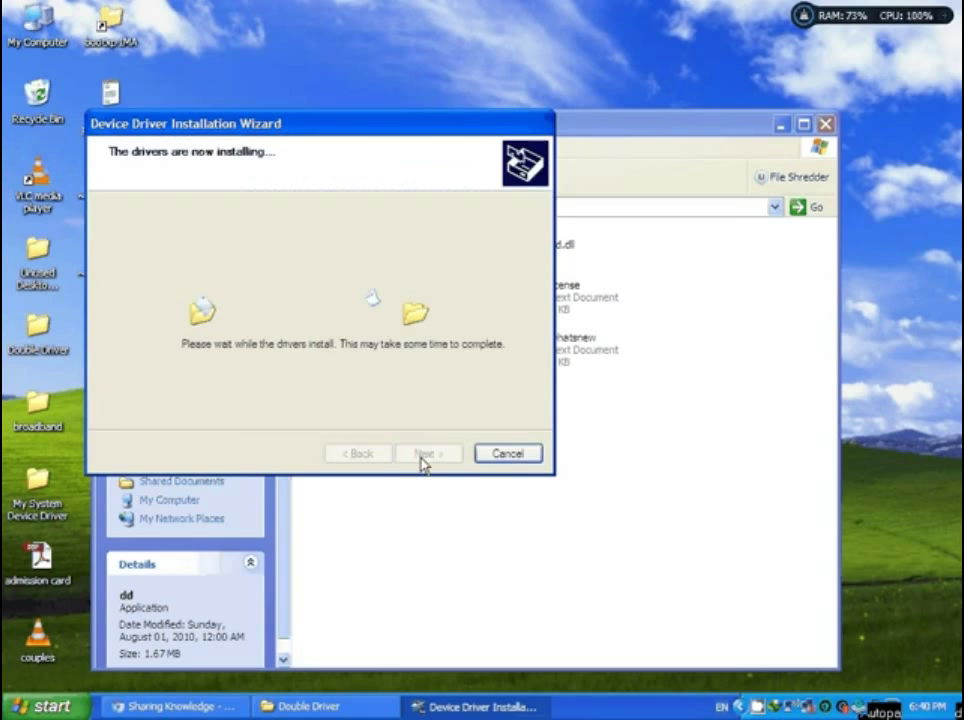